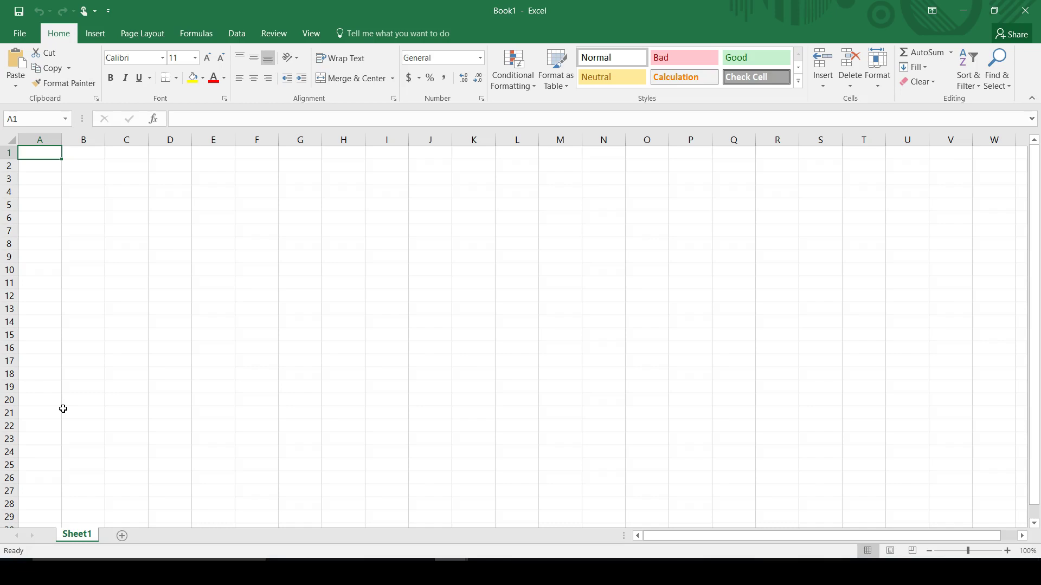
Step: Enter 1, 2, 3, 4 in A1:A4 and drag-fill the series down to 30 in A30
{"action": "type", "text": "1"}
{"action": "key", "text": "Return"}
{"action": "type", "text": "2"}
{"action": "key", "text": "Return"}
{"action": "type", "text": "3"}
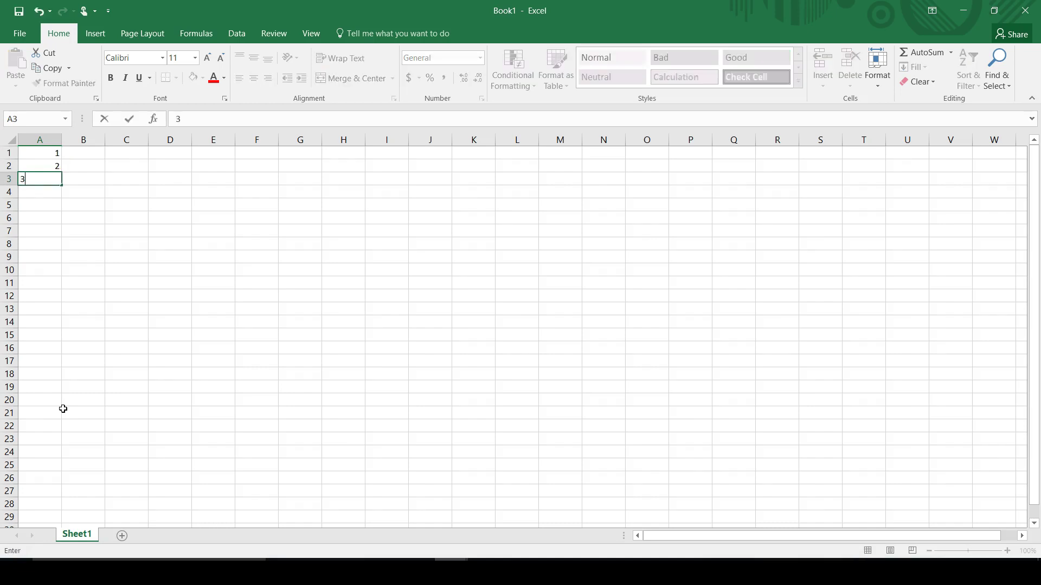
{"action": "key", "text": "Return"}
{"action": "type", "text": "4"}
{"action": "key", "text": "Return"}
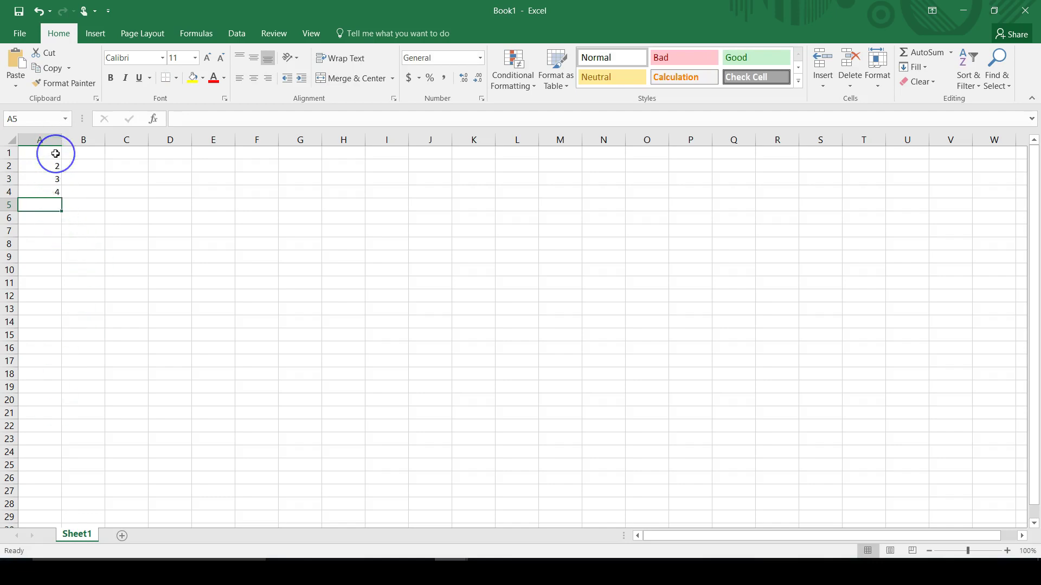
{"action": "left_click_drag", "start_coordinate": [56, 154], "coordinate": [47, 478]}
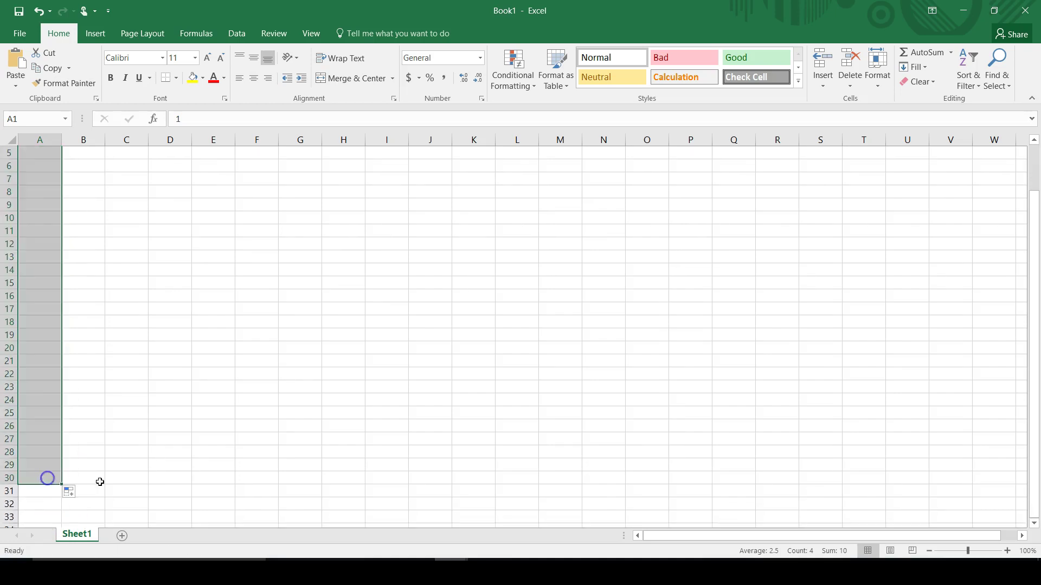
{"action": "scroll", "coordinate": [174, 423], "scroll_direction": "up", "scroll_amount": 2}
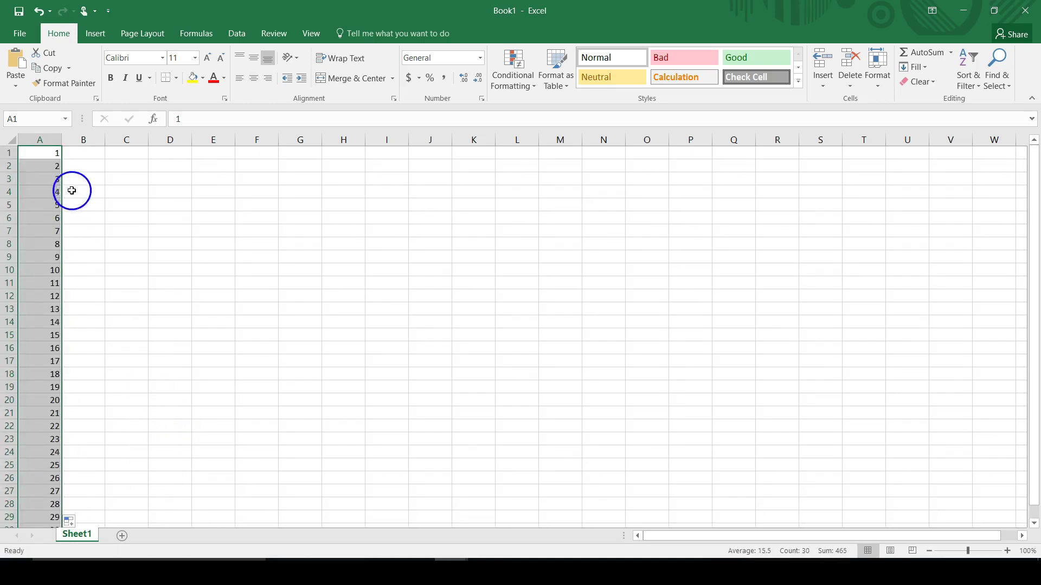
{"action": "left_click", "coordinate": [88, 156]}
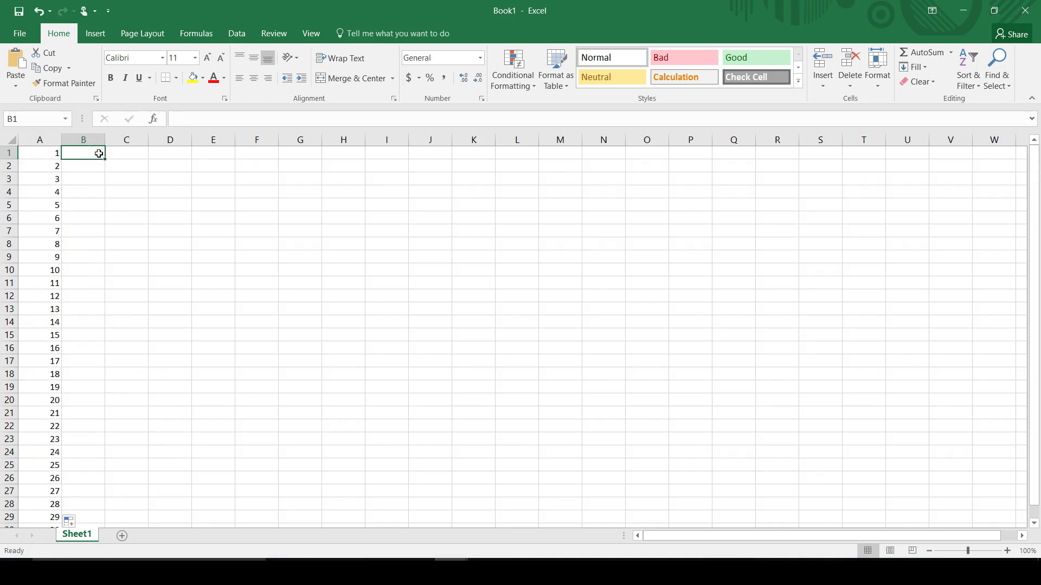
Step: Enter 2, 4, 6, 8 in B1:B4 and drag-fill the even series down to 60 in B30
{"action": "type", "text": "2"}
{"action": "key", "text": "Return"}
{"action": "type", "text": "4"}
{"action": "key", "text": "Return"}
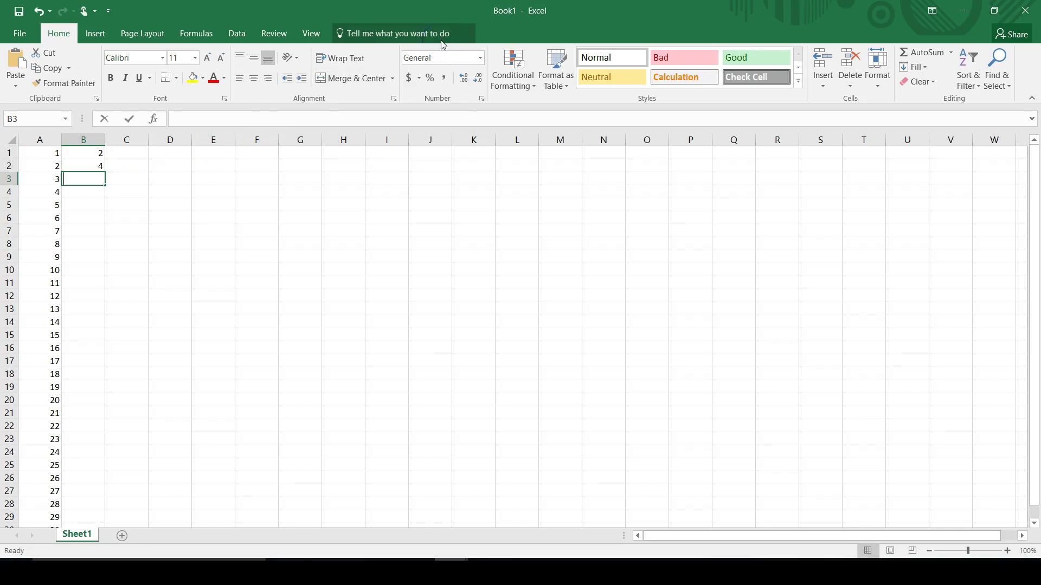
{"action": "type", "text": "6"}
{"action": "key", "text": "Return"}
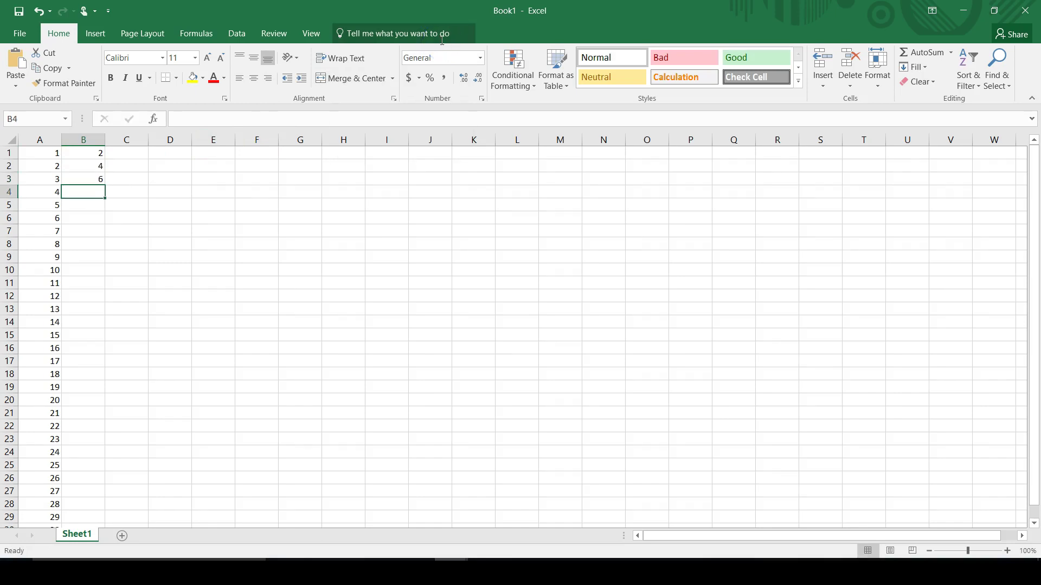
{"action": "type", "text": "8"}
{"action": "key", "text": "Return"}
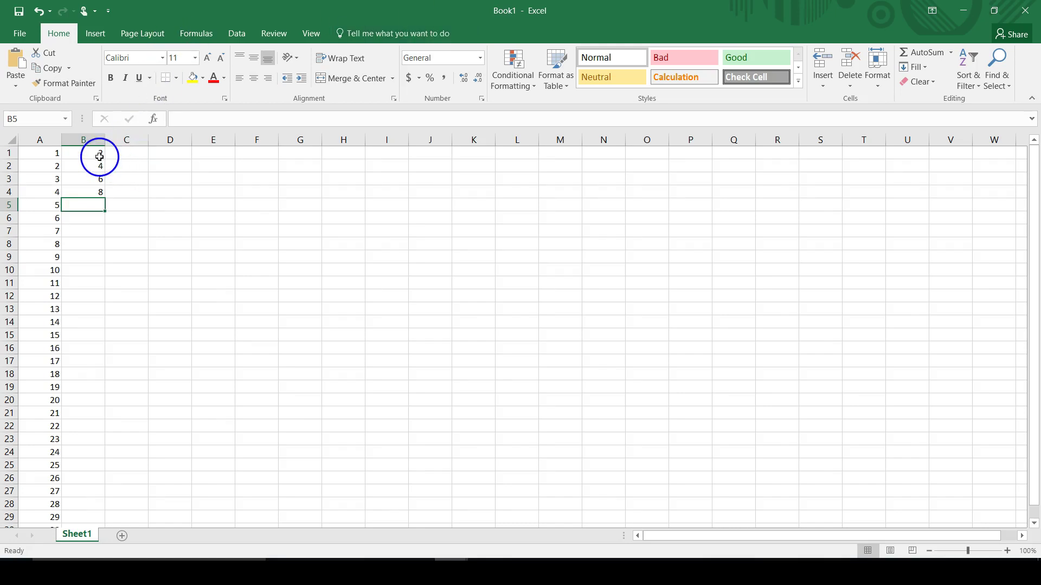
{"action": "left_click_drag", "start_coordinate": [100, 156], "coordinate": [95, 507]}
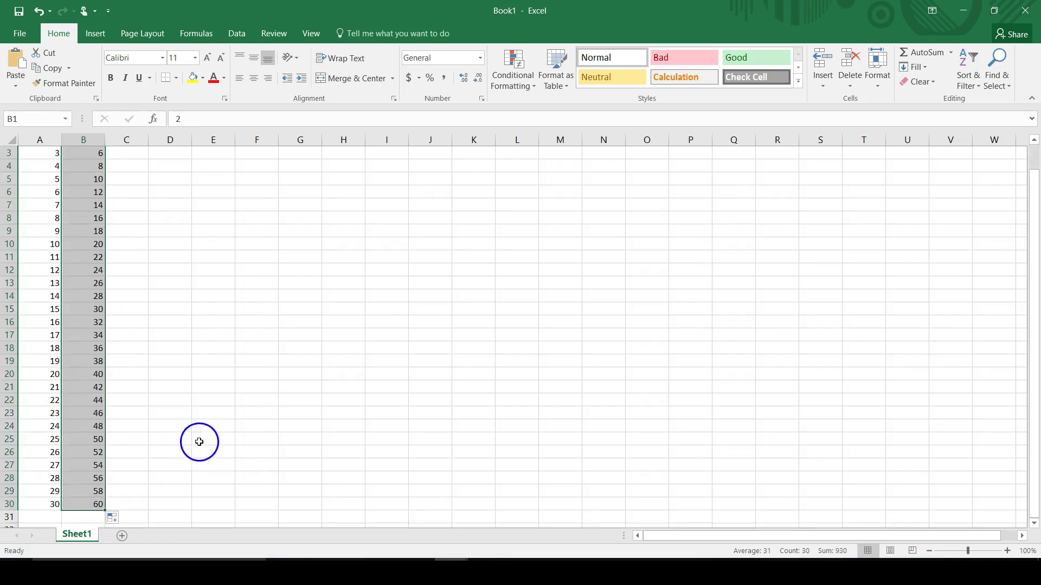
{"action": "scroll", "coordinate": [206, 442], "scroll_direction": "up", "scroll_amount": 1}
{"action": "left_click", "coordinate": [237, 351]}
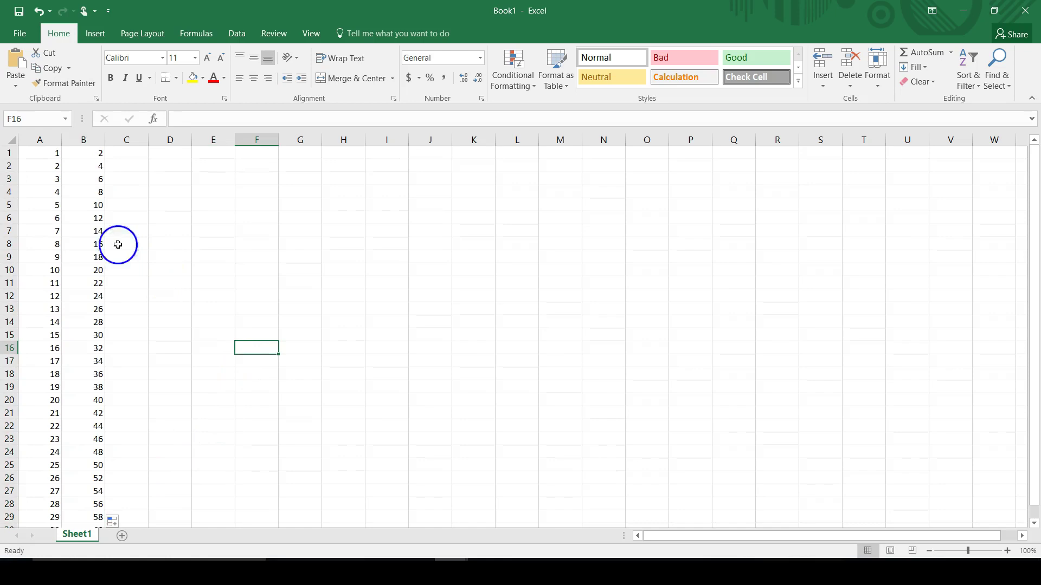
Step: Select the range A1:B30 covering both data columns
{"action": "left_click", "coordinate": [51, 153]}
{"action": "left_click", "coordinate": [223, 225]}
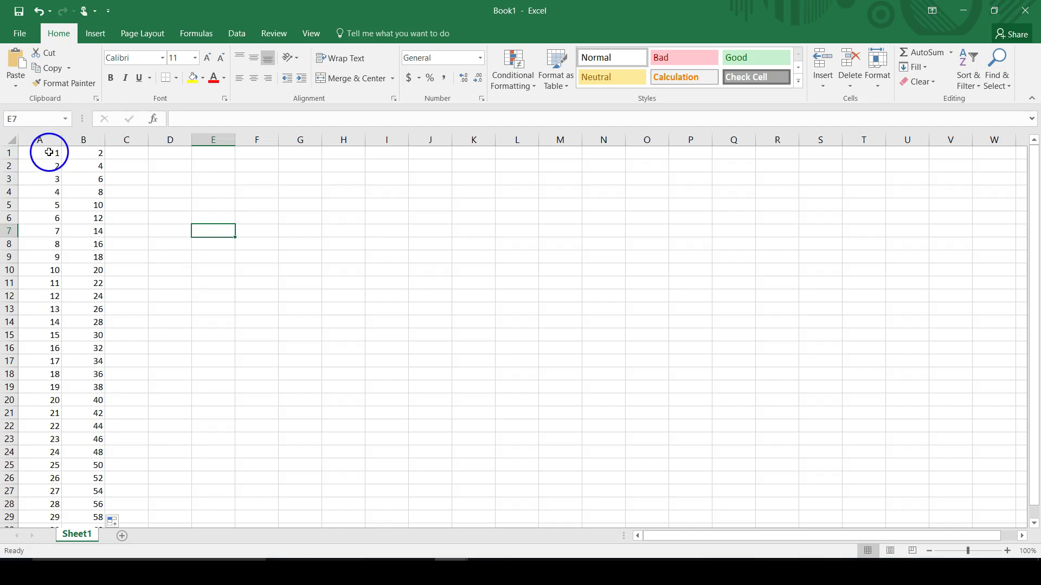
{"action": "left_click_drag", "start_coordinate": [46, 152], "coordinate": [47, 213]}
{"action": "left_click", "coordinate": [170, 218]}
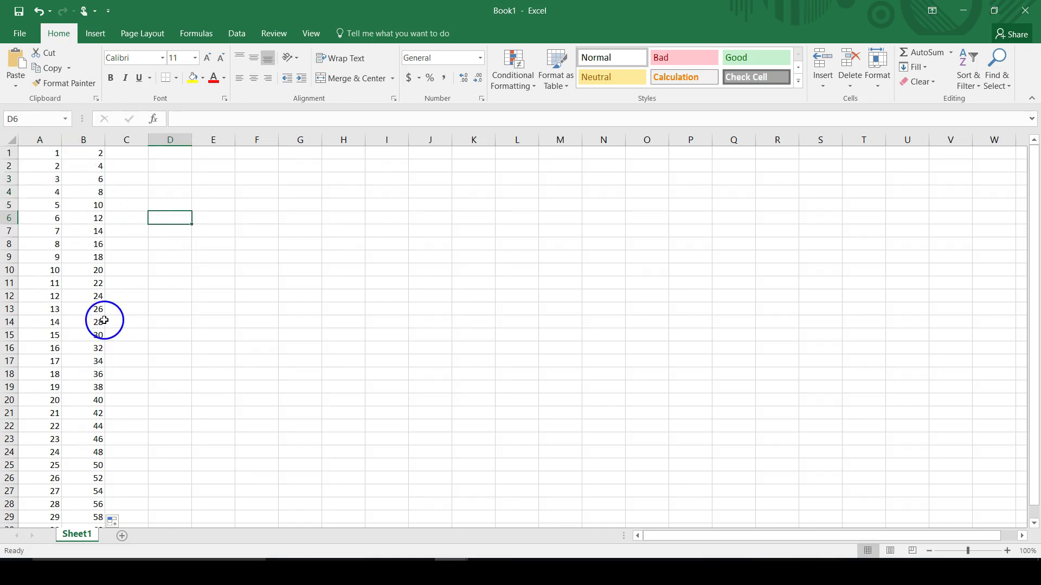
{"action": "left_click_drag", "start_coordinate": [42, 153], "coordinate": [89, 499]}
Step: Choose the Scatter chart under Insert > Recommended Charts
{"action": "scroll", "coordinate": [230, 422], "scroll_direction": "up", "scroll_amount": 1}
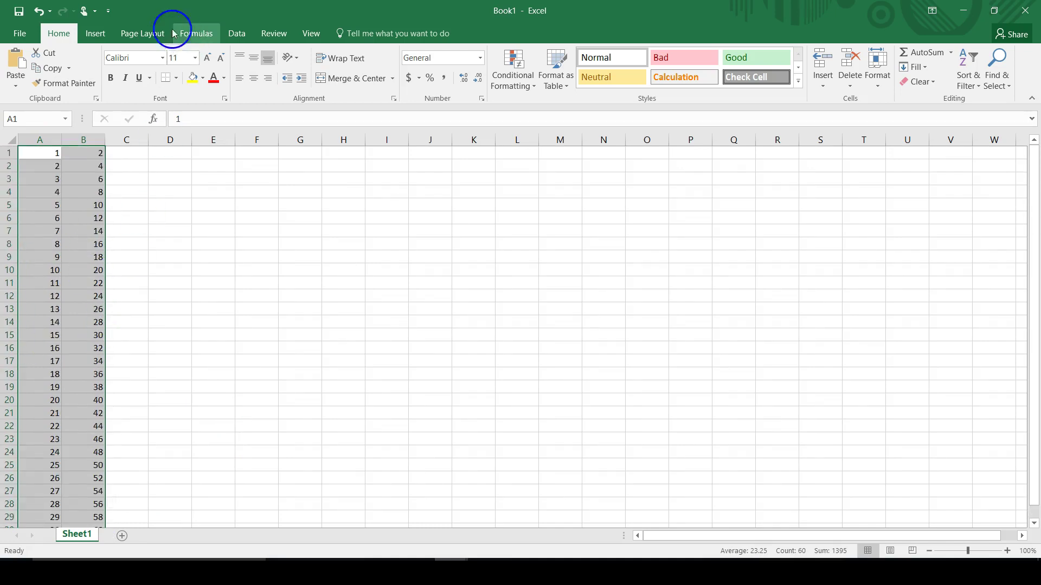
{"action": "left_click", "coordinate": [88, 34]}
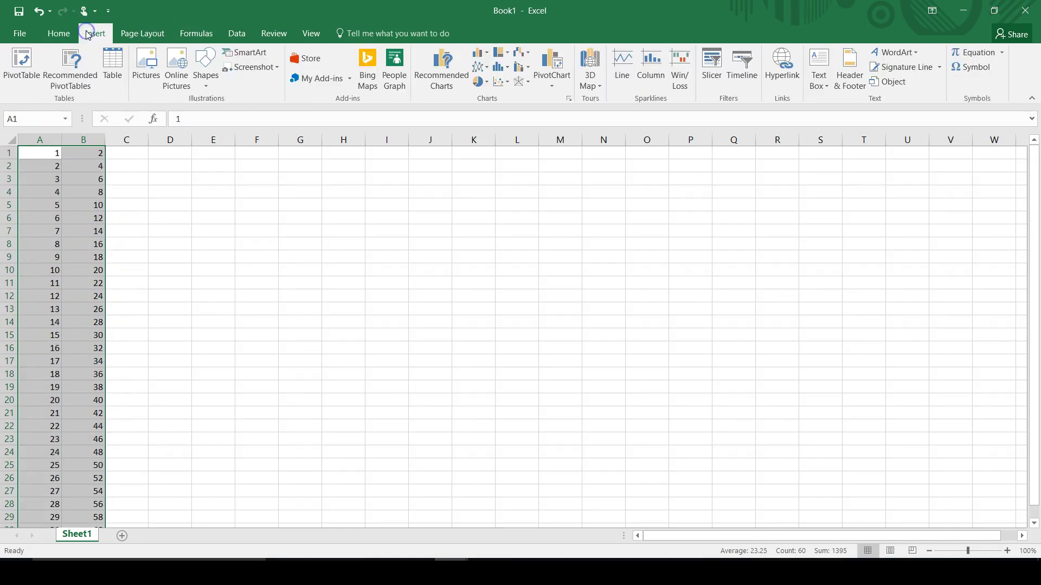
{"action": "left_click", "coordinate": [451, 75]}
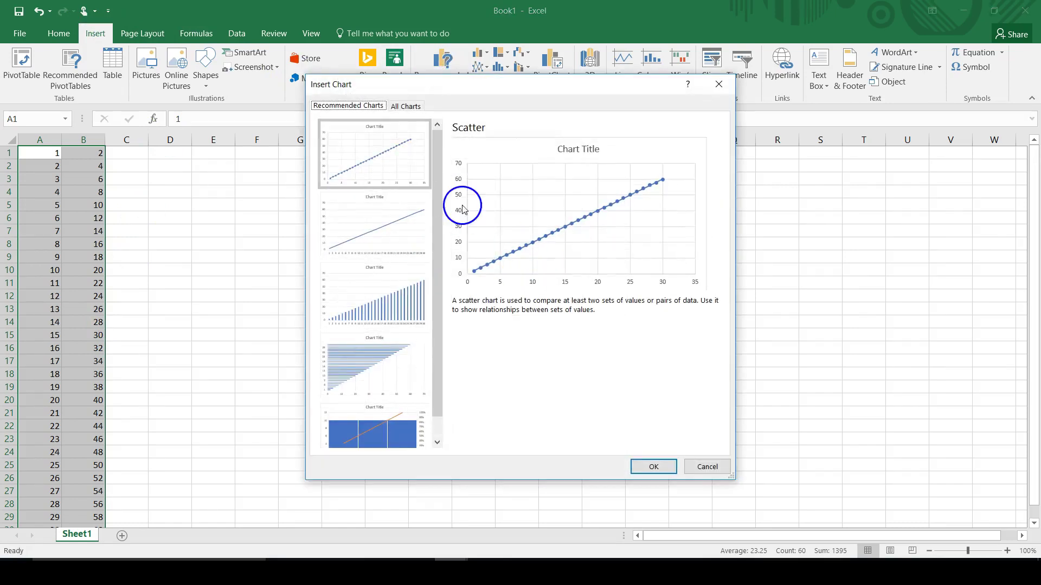
{"action": "scroll", "coordinate": [395, 368], "scroll_direction": "down", "scroll_amount": 1}
{"action": "scroll", "coordinate": [395, 368], "scroll_direction": "up", "scroll_amount": 1}
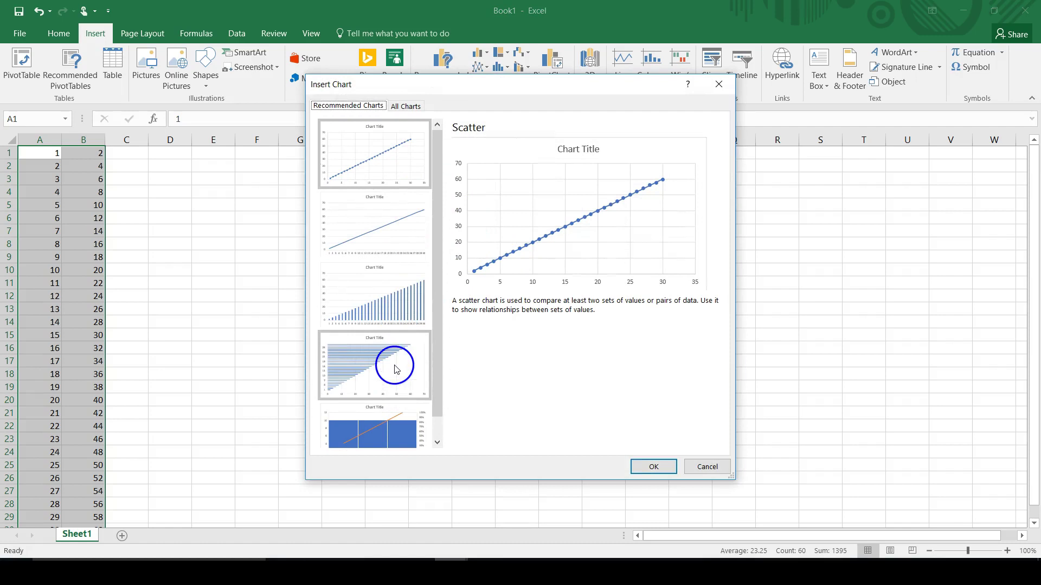
{"action": "left_click", "coordinate": [390, 184]}
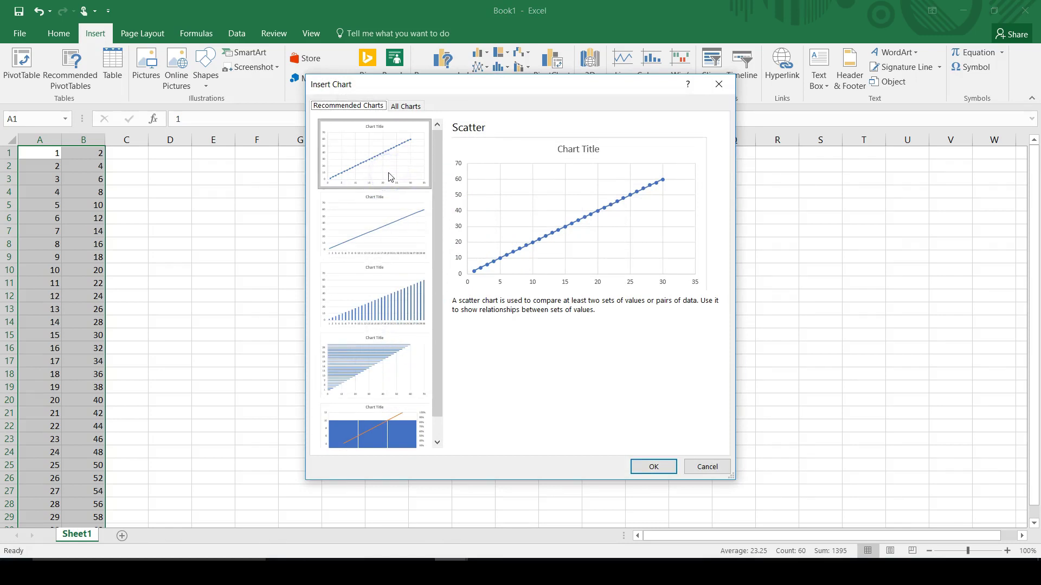
{"action": "left_click", "coordinate": [384, 159]}
Step: Insert the scatter chart, move it to the upper left and enlarge it
{"action": "left_click", "coordinate": [639, 467]}
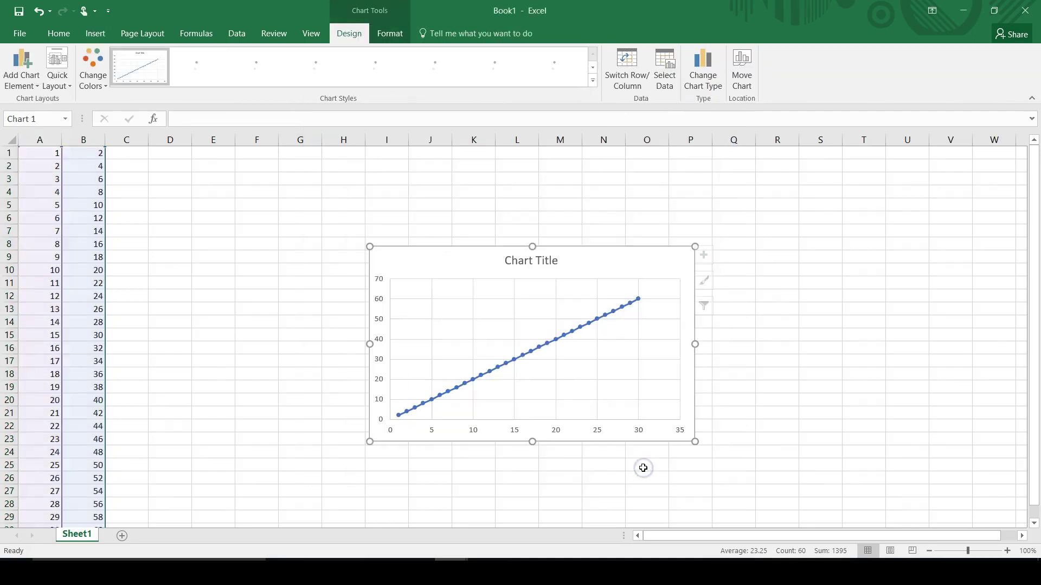
{"action": "left_click", "coordinate": [458, 327]}
{"action": "left_click_drag", "start_coordinate": [421, 261], "coordinate": [185, 168]}
{"action": "left_click_drag", "start_coordinate": [460, 349], "coordinate": [568, 424]}
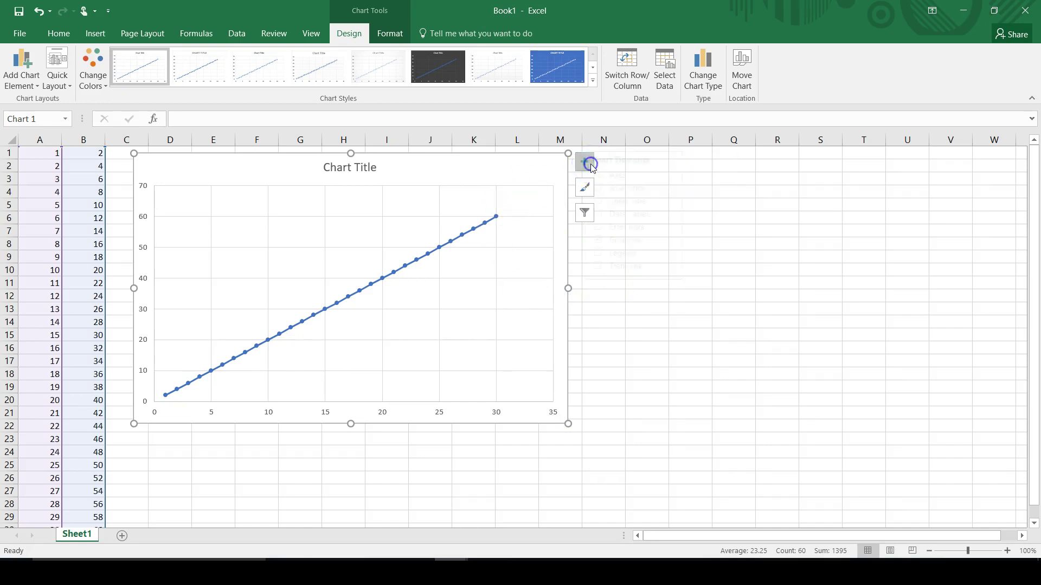
Step: Add a trendline from Chart Elements and bring up its full formatting options
{"action": "left_click", "coordinate": [590, 165]}
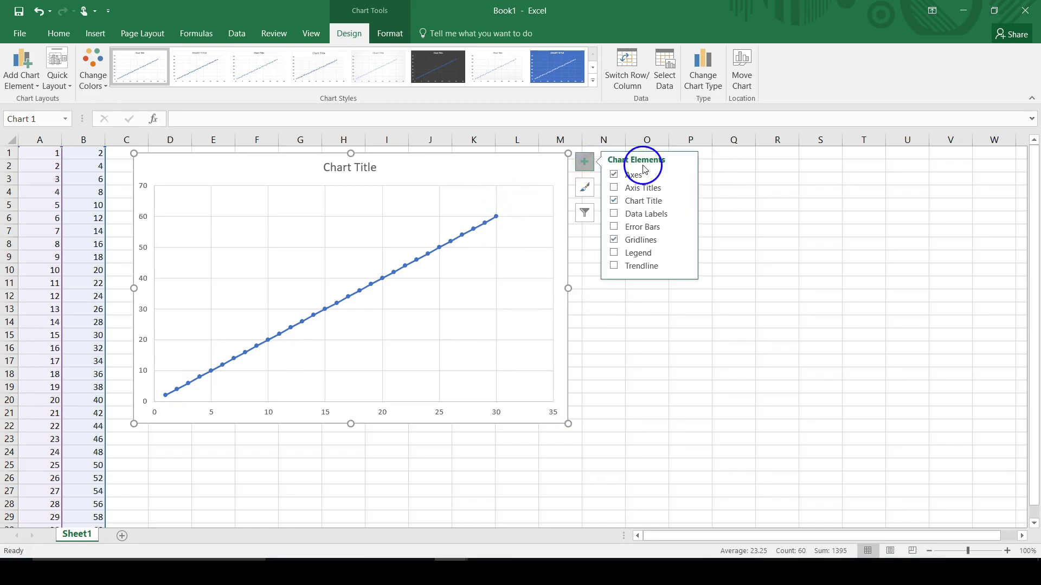
{"action": "left_click", "coordinate": [653, 267]}
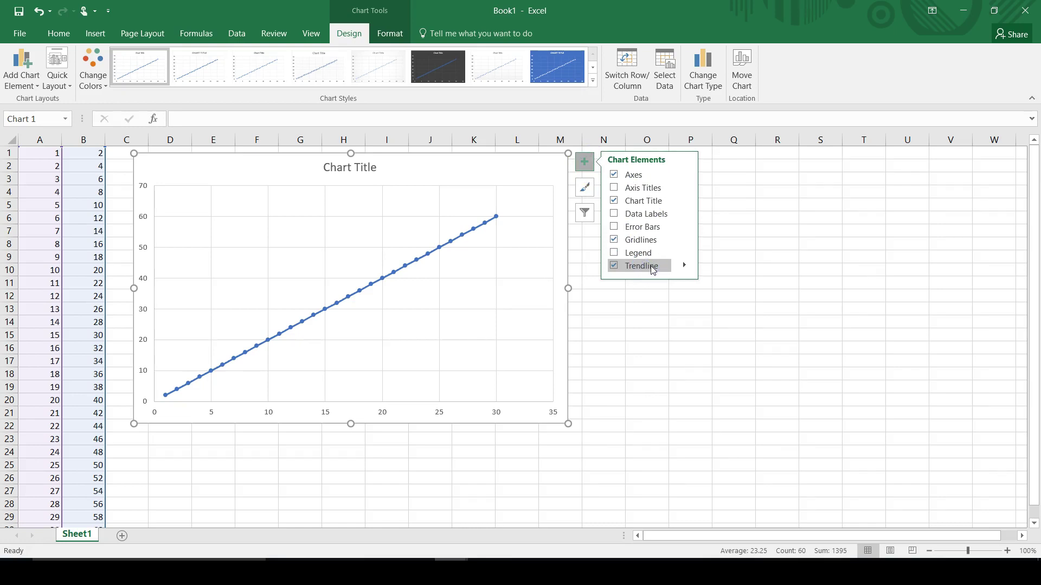
{"action": "left_click", "coordinate": [684, 265]}
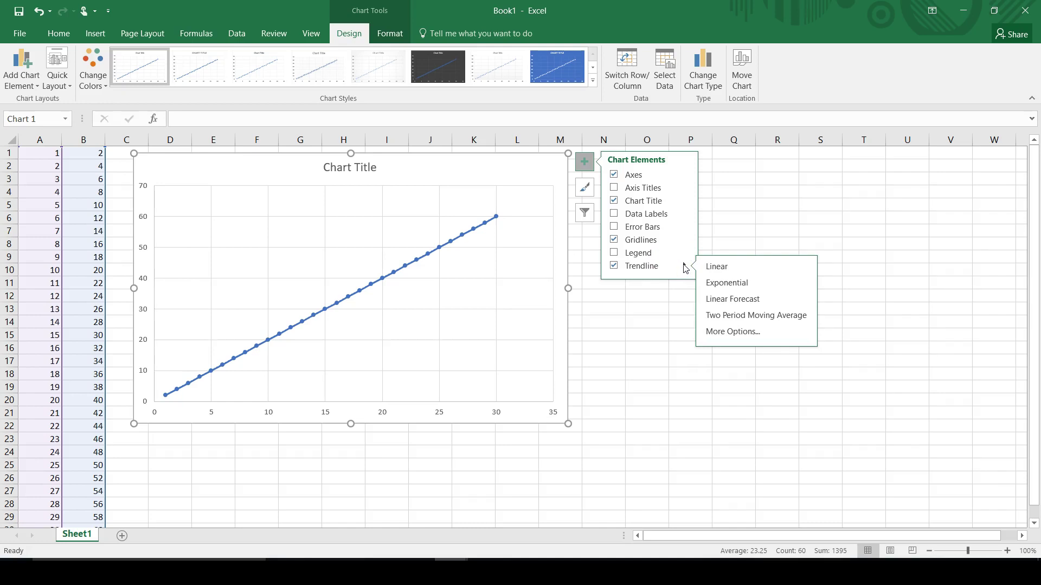
{"action": "left_click", "coordinate": [746, 333]}
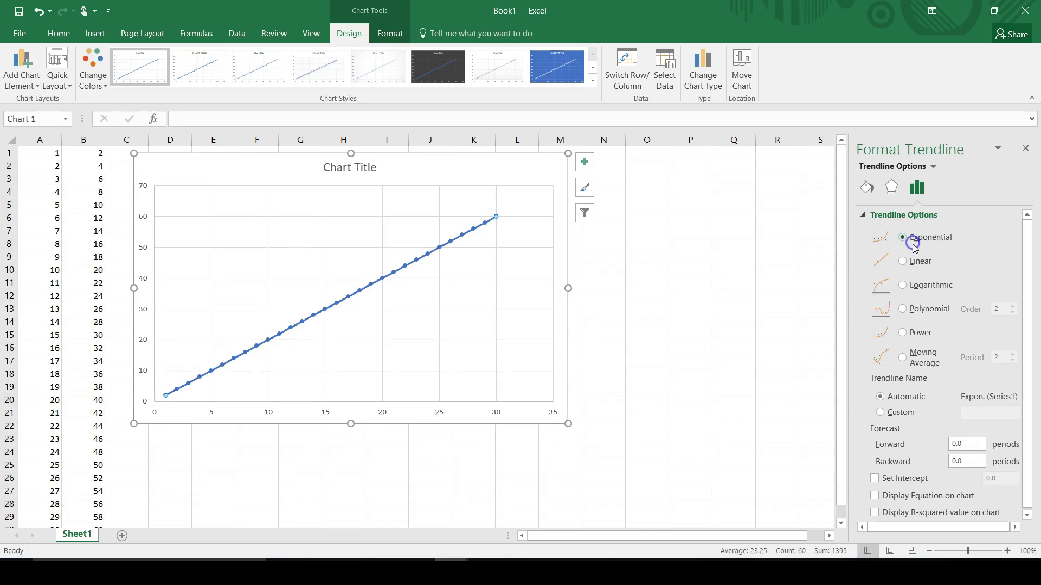
Step: Try the Linear, Logarithmic, Polynomial, Power and Moving Average trendline types
{"action": "left_click", "coordinate": [920, 261]}
{"action": "left_click", "coordinate": [922, 285]}
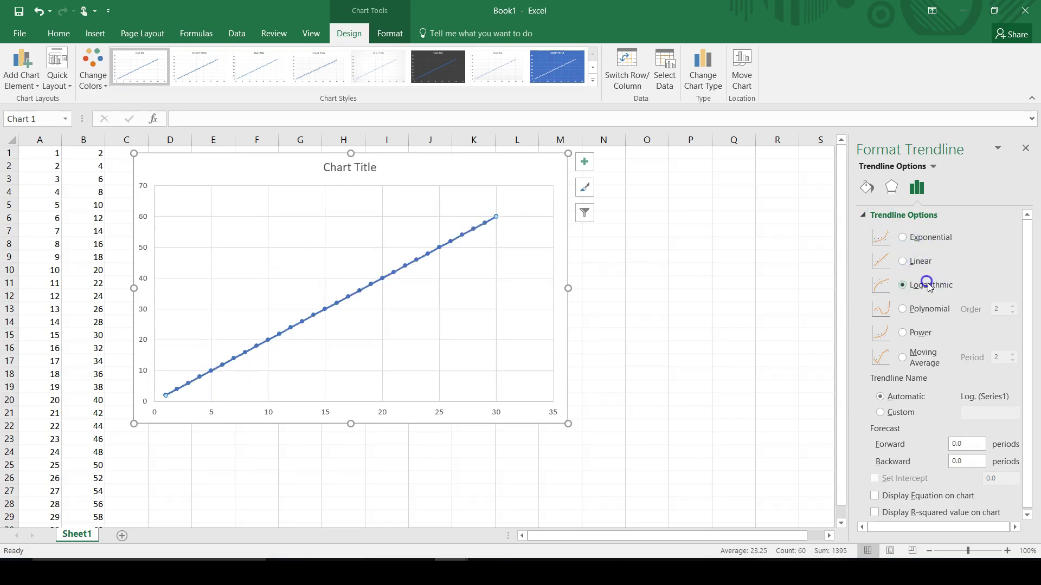
{"action": "left_click", "coordinate": [926, 314]}
{"action": "left_click", "coordinate": [921, 333]}
{"action": "left_click", "coordinate": [923, 354]}
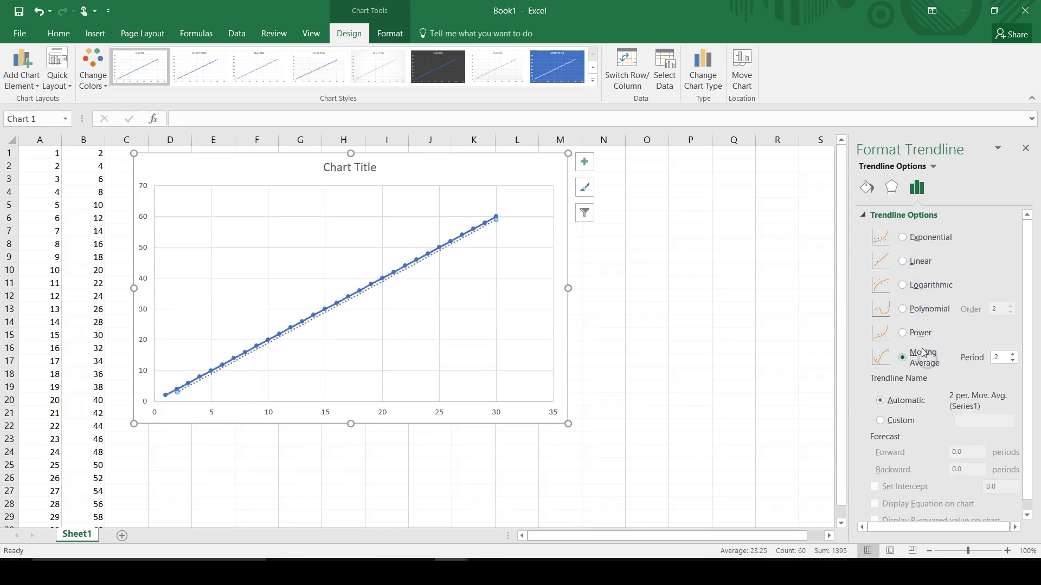
{"action": "left_click", "coordinate": [916, 333]}
{"action": "left_click", "coordinate": [920, 309]}
{"action": "left_click", "coordinate": [922, 285]}
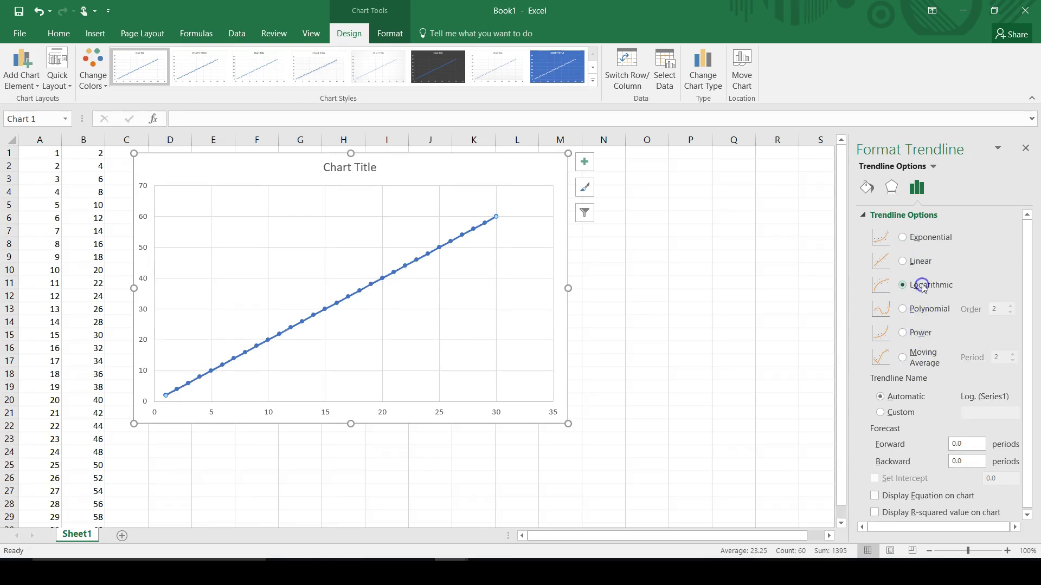
{"action": "left_click", "coordinate": [915, 260]}
Step: Try Exponential and a higher-order Polynomial, then set the trendline back to Linear
{"action": "left_click", "coordinate": [918, 237]}
{"action": "left_click", "coordinate": [922, 262]}
{"action": "left_click", "coordinate": [924, 284]}
{"action": "left_click", "coordinate": [924, 315]}
{"action": "left_click", "coordinate": [1010, 307]}
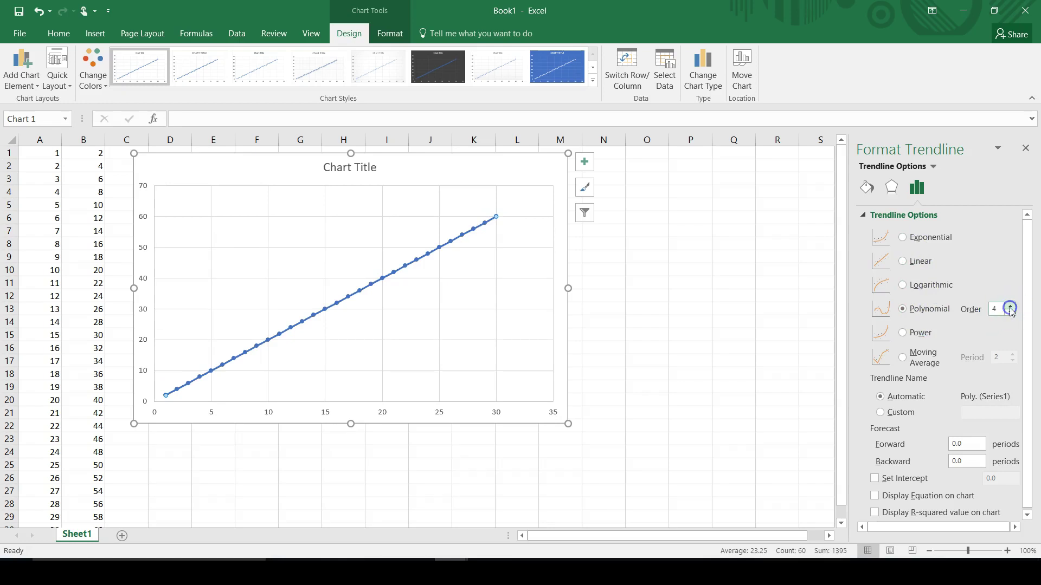
{"action": "left_click", "coordinate": [904, 263]}
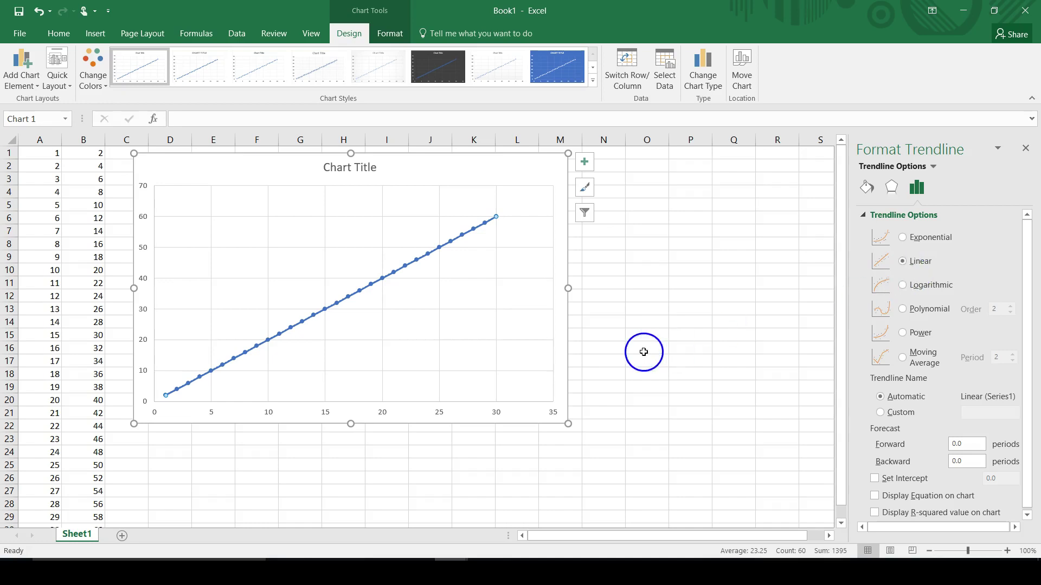
{"action": "scroll", "coordinate": [938, 370], "scroll_direction": "down", "scroll_amount": 1}
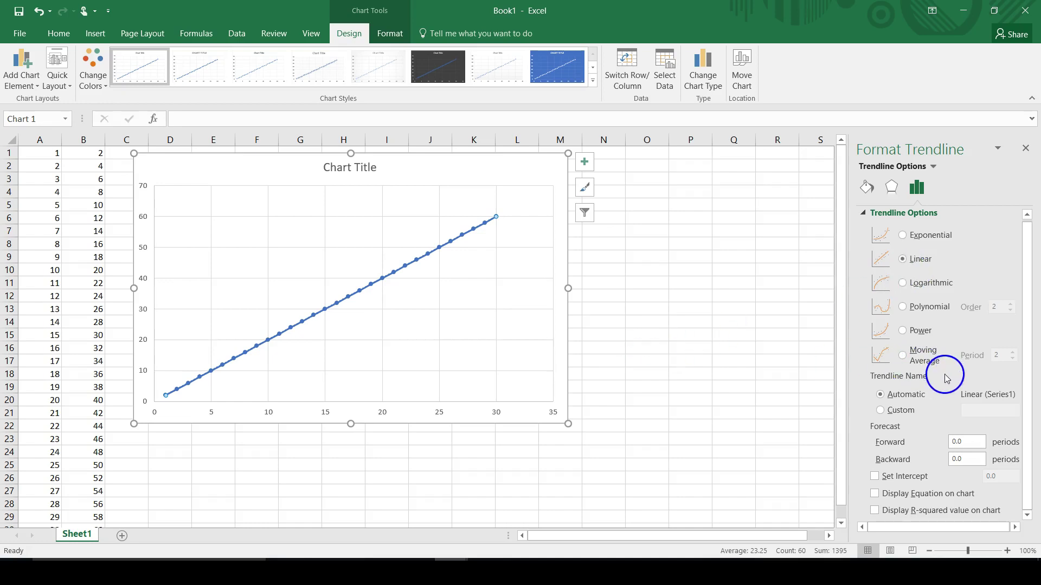
Step: Display the trendline equation on the chart and drag its label above the line
{"action": "left_click", "coordinate": [875, 497]}
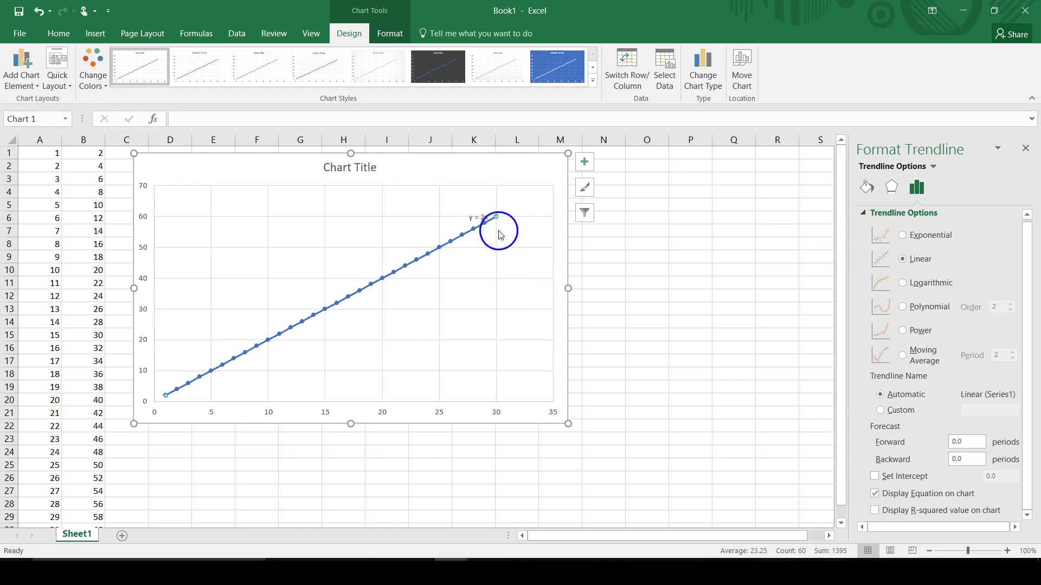
{"action": "left_click", "coordinate": [472, 215]}
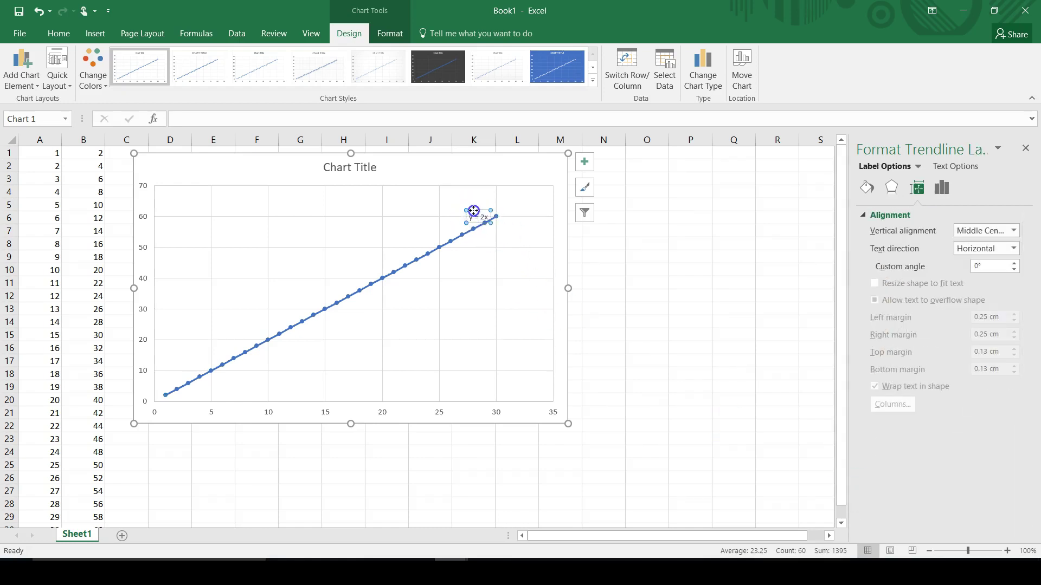
{"action": "left_click_drag", "start_coordinate": [474, 210], "coordinate": [395, 196]}
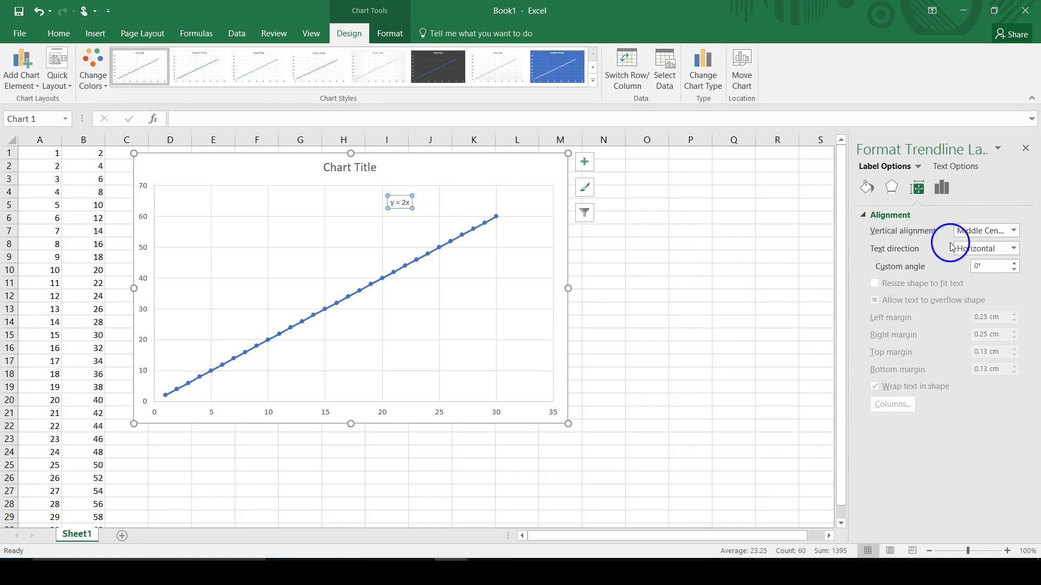
{"action": "left_click", "coordinate": [955, 168]}
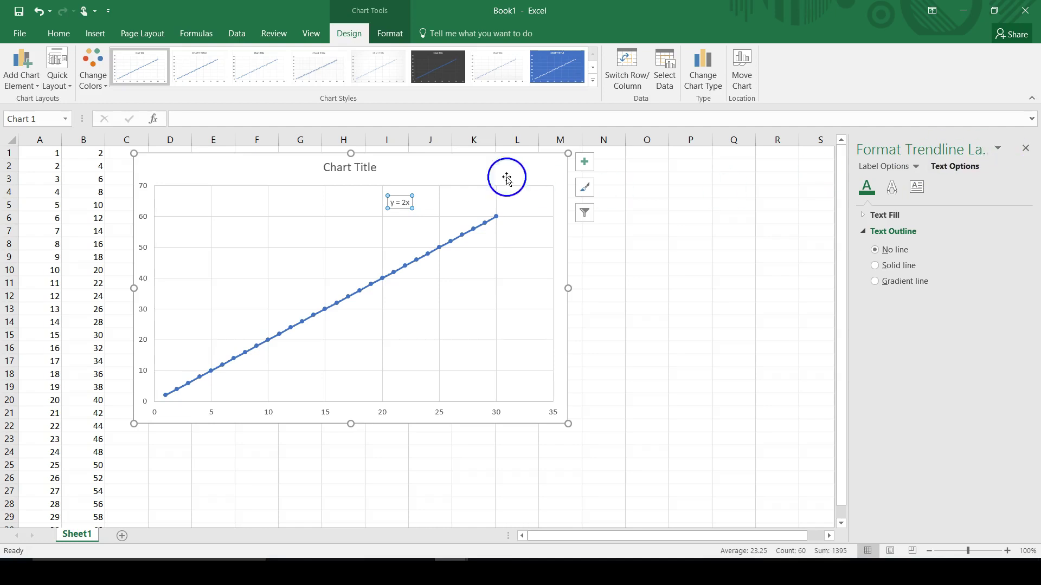
{"action": "left_click", "coordinate": [484, 226]}
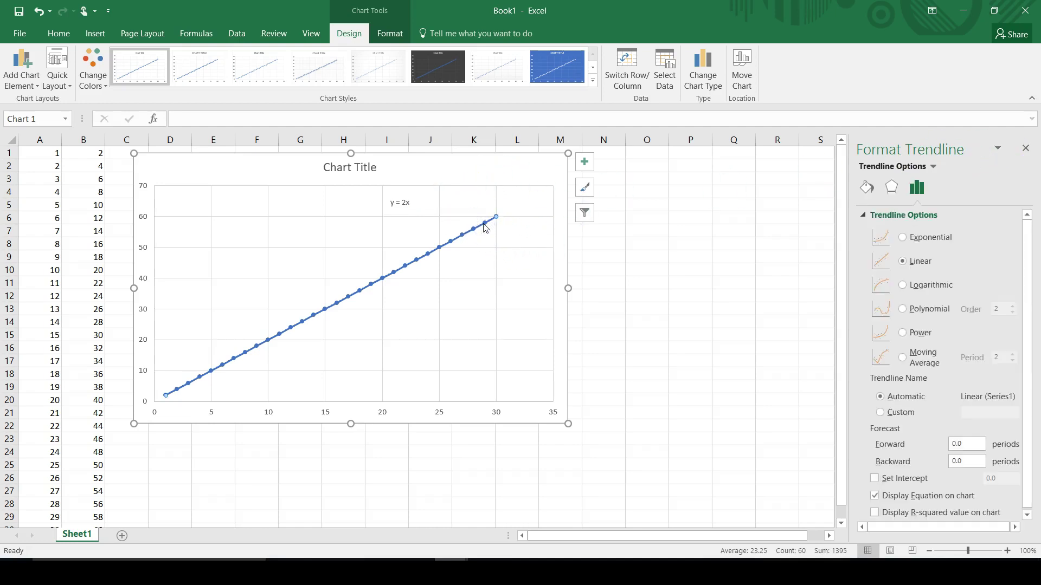
Step: Add the R-squared value so the label reads y = 2x, R² = 1, near the top
{"action": "scroll", "coordinate": [929, 367], "scroll_direction": "down", "scroll_amount": 1}
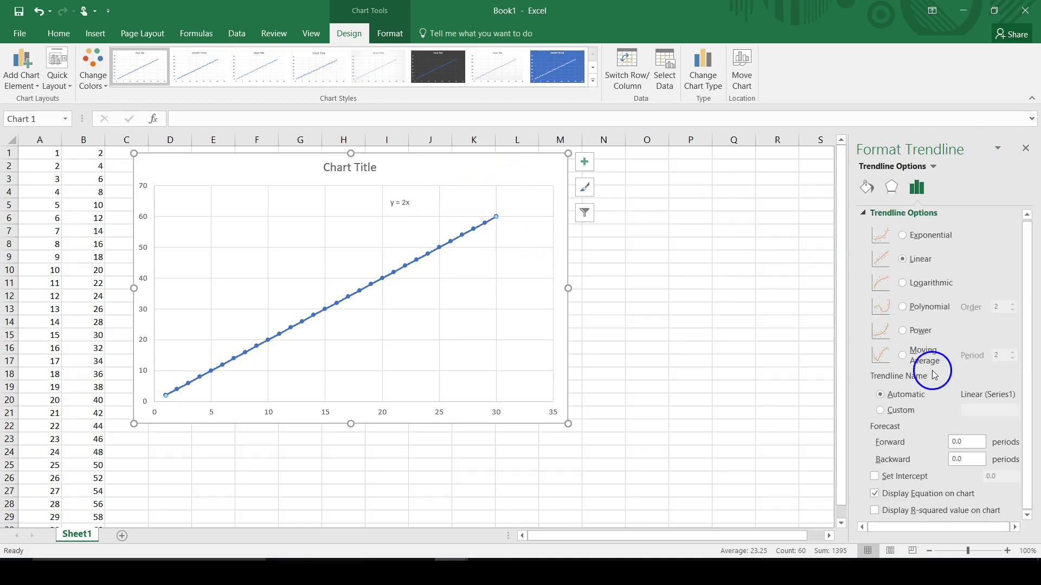
{"action": "left_click", "coordinate": [881, 514]}
{"action": "left_click", "coordinate": [453, 247]}
{"action": "left_click", "coordinate": [401, 203]}
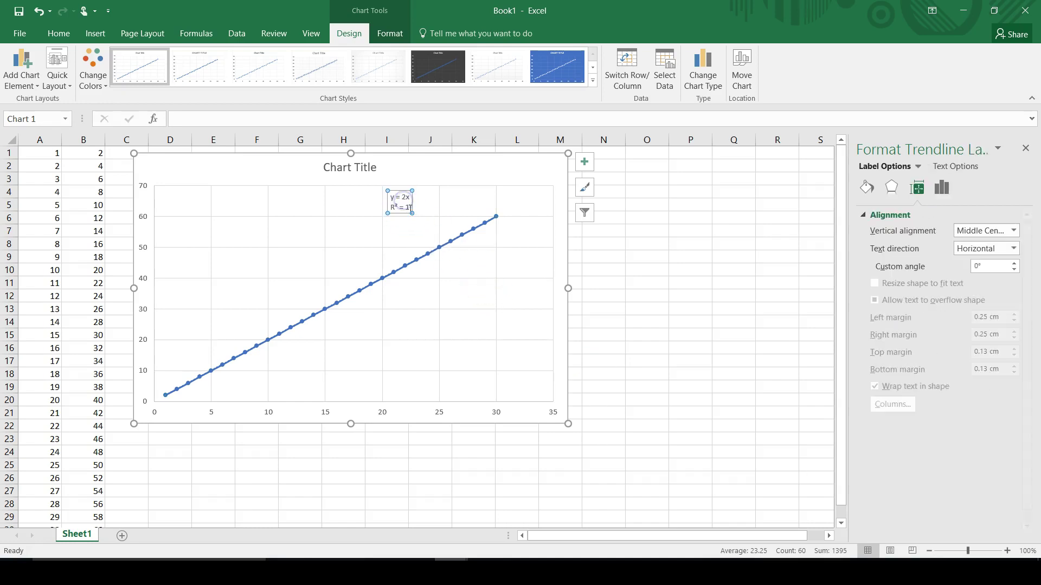
{"action": "left_click", "coordinate": [397, 206]}
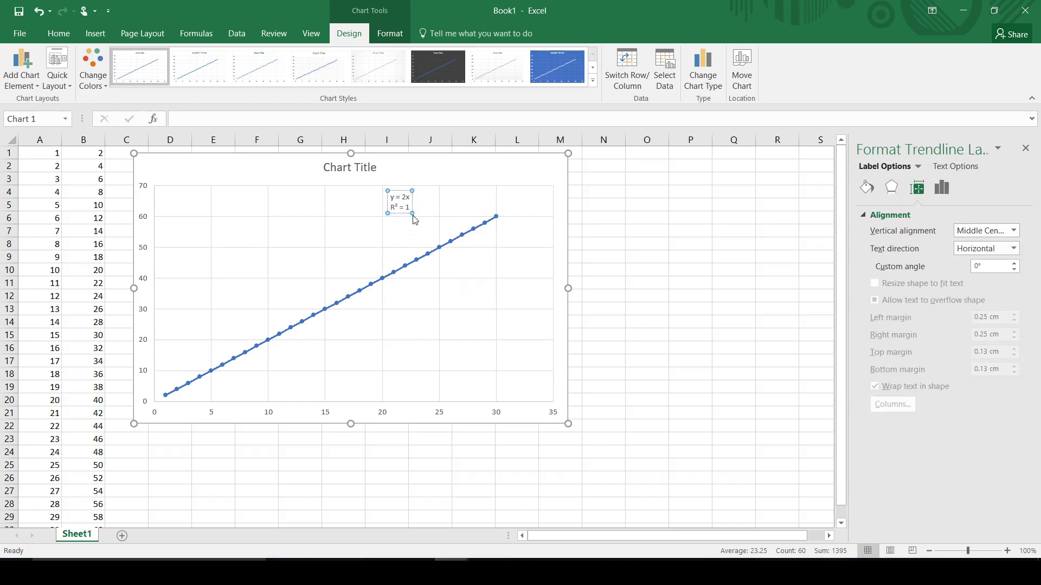
{"action": "left_click", "coordinate": [408, 206]}
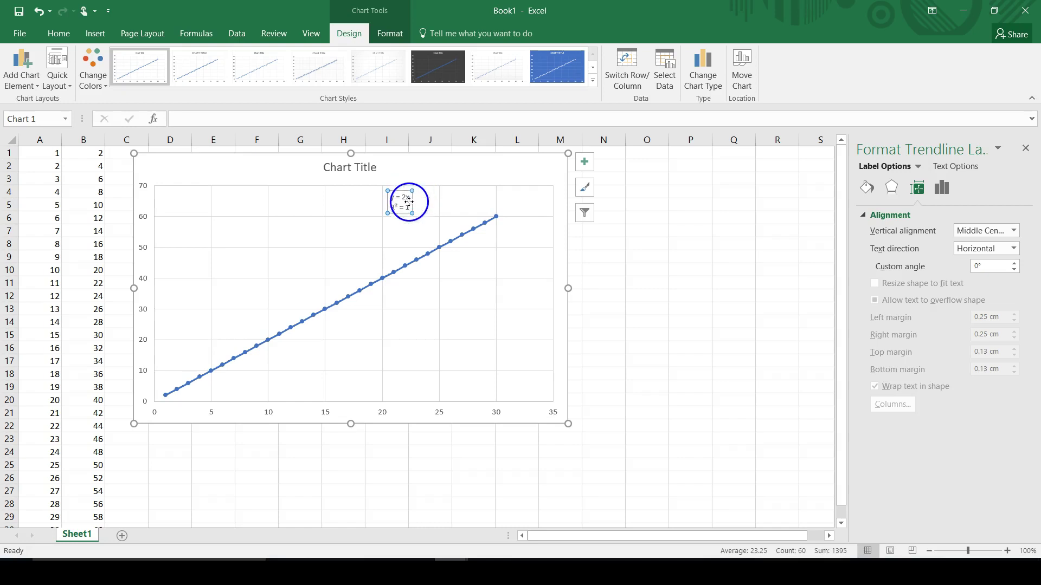
{"action": "left_click", "coordinate": [442, 237]}
{"action": "left_click", "coordinate": [400, 213]}
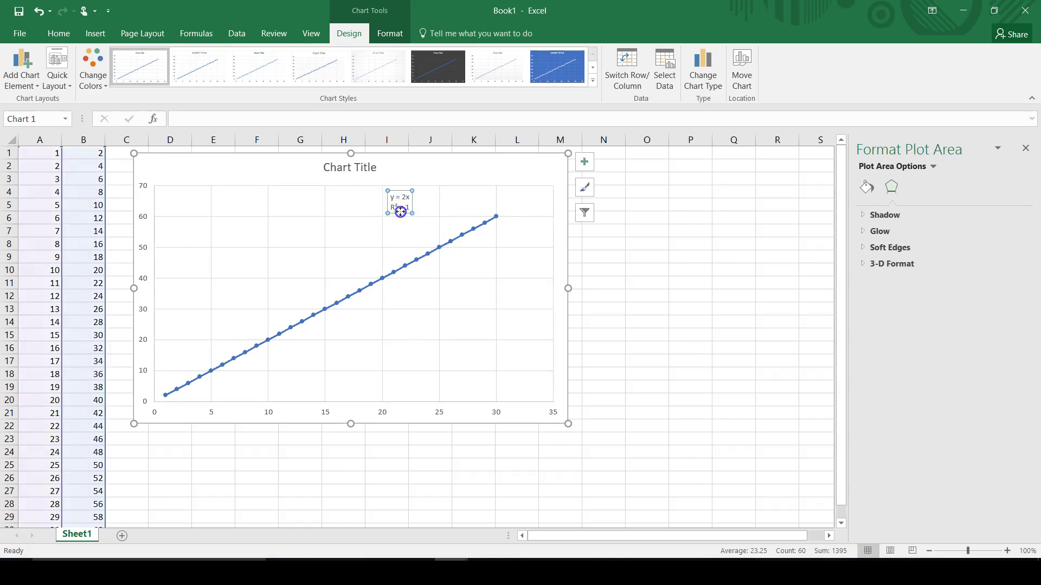
{"action": "left_click", "coordinate": [400, 204]}
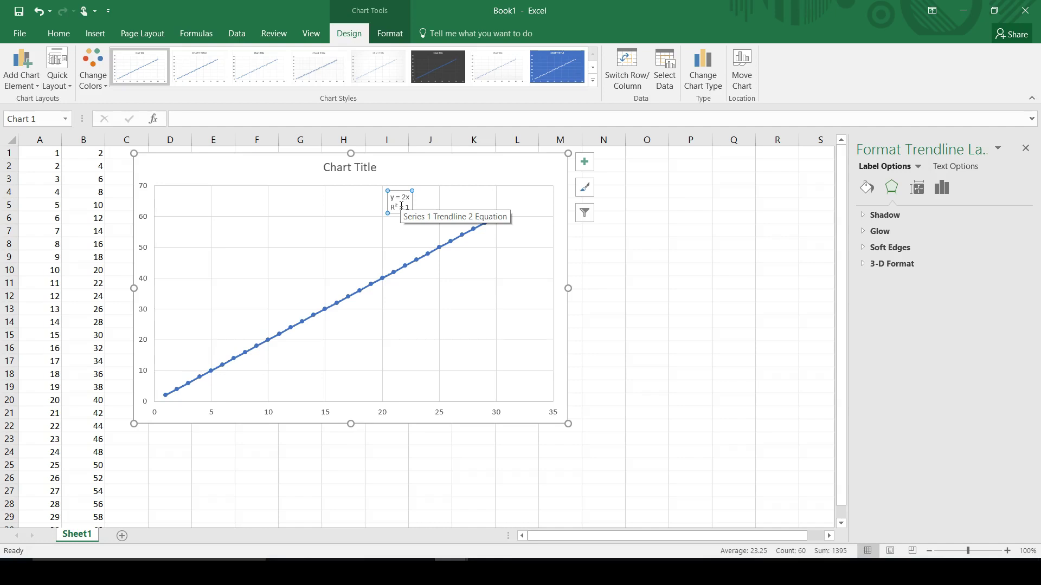
{"action": "left_click", "coordinate": [360, 205]}
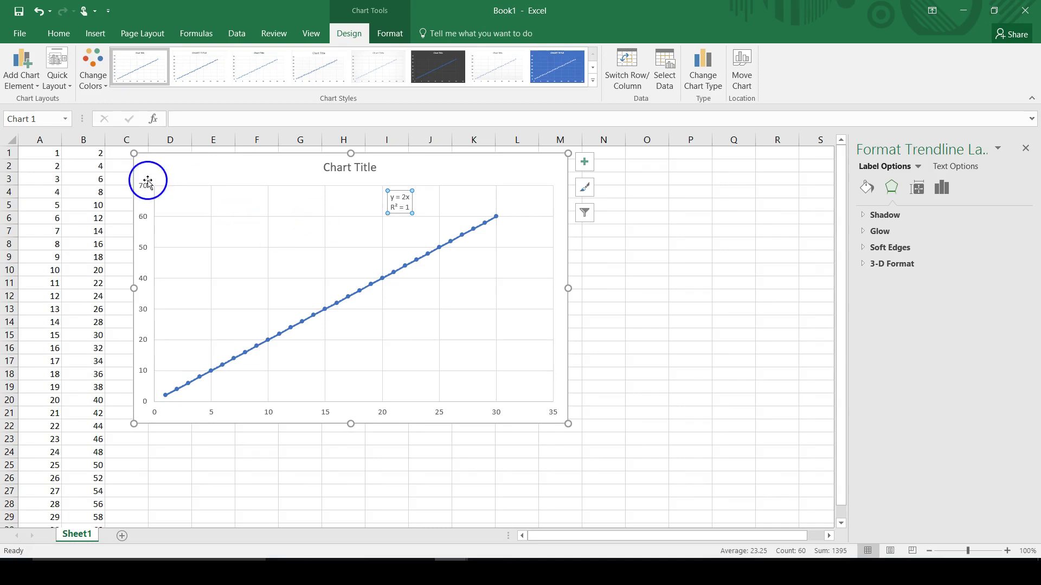
{"action": "left_click", "coordinate": [94, 154]}
{"action": "left_click", "coordinate": [198, 124]}
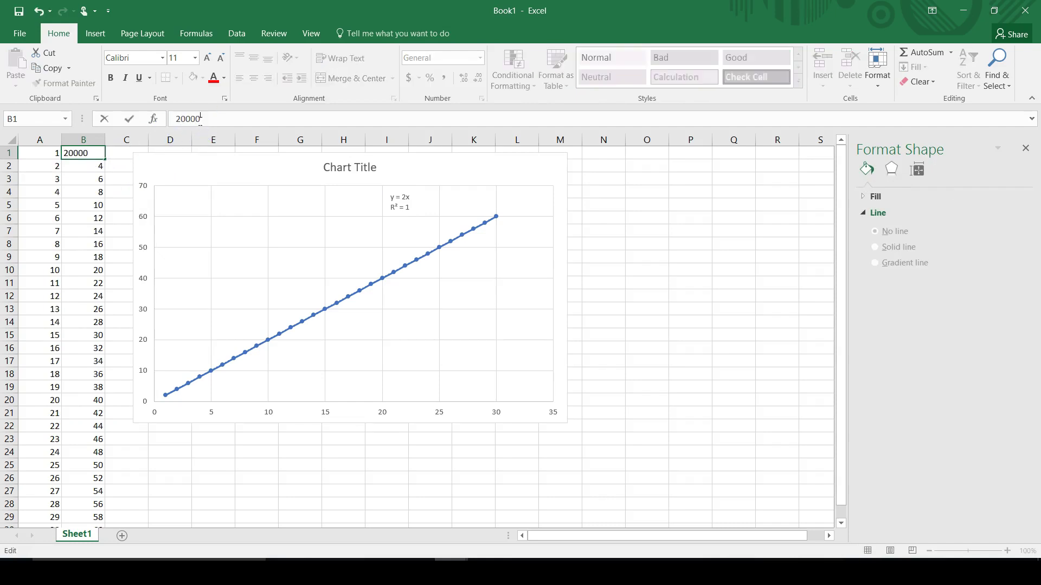
{"action": "type", "text": "0000000000"}
{"action": "key", "text": "Return"}
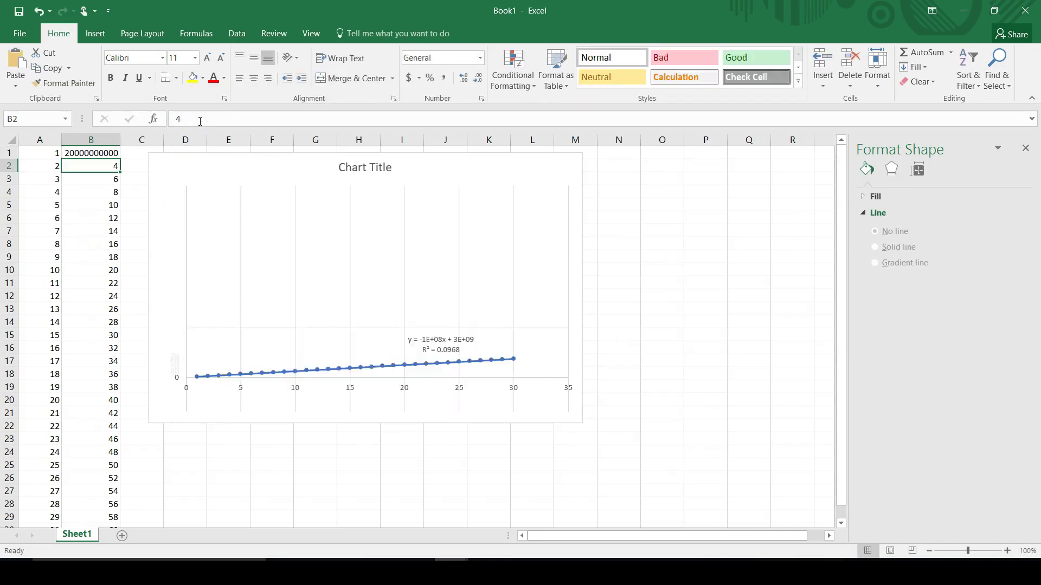
{"action": "left_click", "coordinate": [98, 154]}
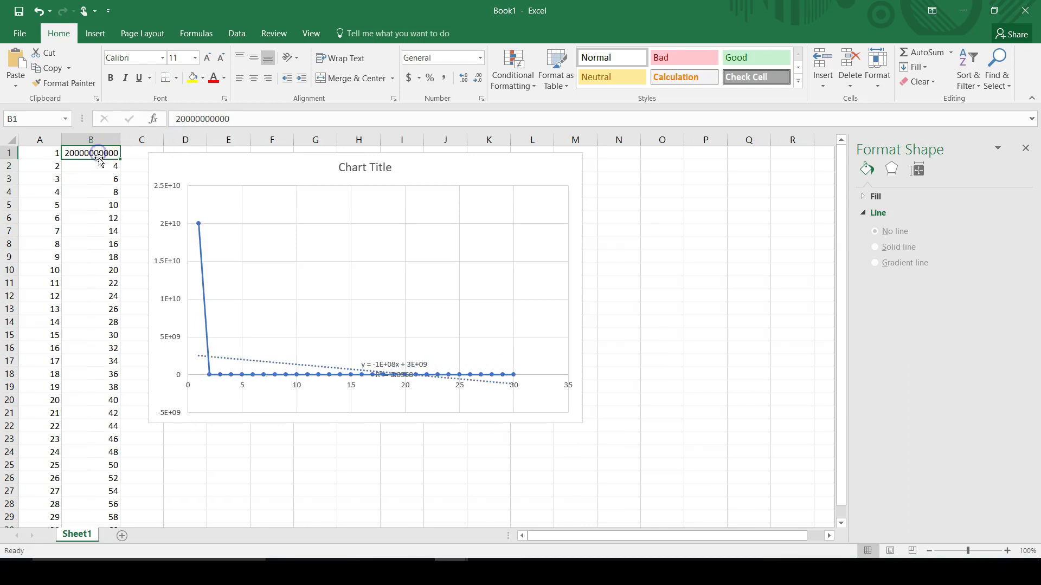
{"action": "left_click", "coordinate": [100, 165]}
{"action": "left_click", "coordinate": [98, 154]}
{"action": "left_click", "coordinate": [100, 165]}
{"action": "left_click", "coordinate": [100, 153]}
{"action": "left_click", "coordinate": [96, 164]}
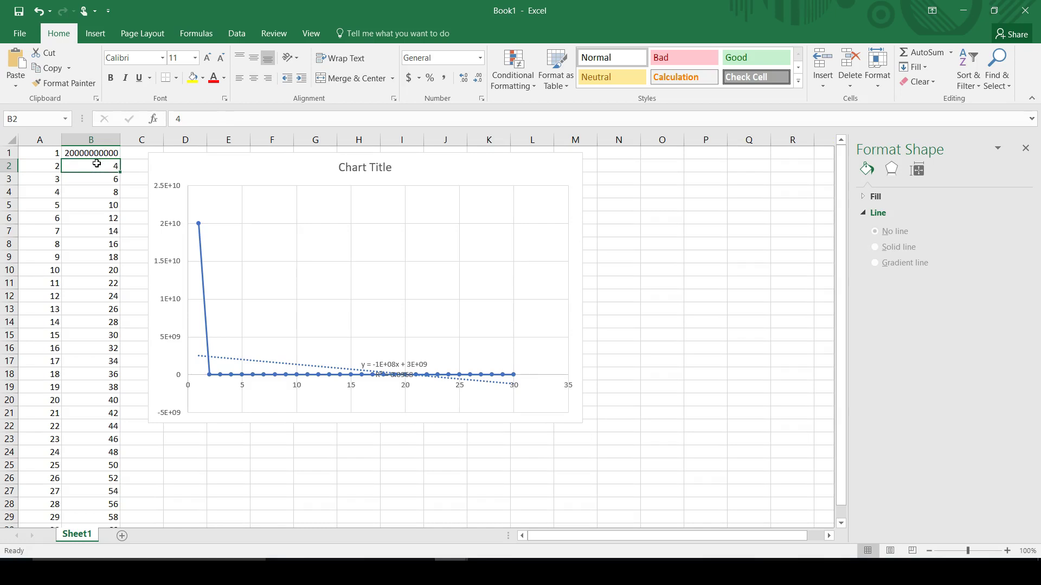
{"action": "double_click", "coordinate": [96, 164]}
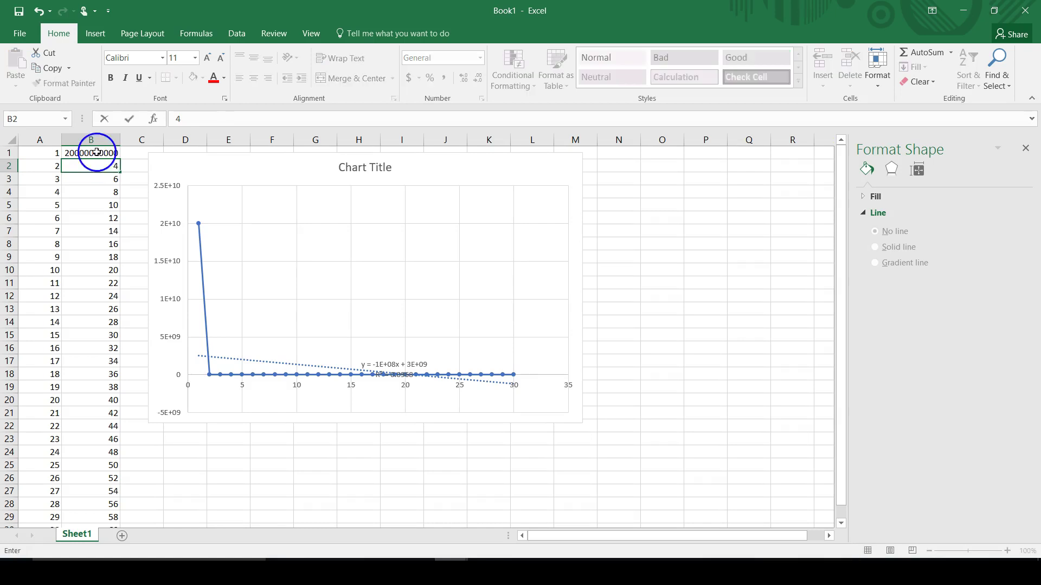
{"action": "left_click", "coordinate": [96, 152]}
{"action": "key", "text": "ctrl+c"}
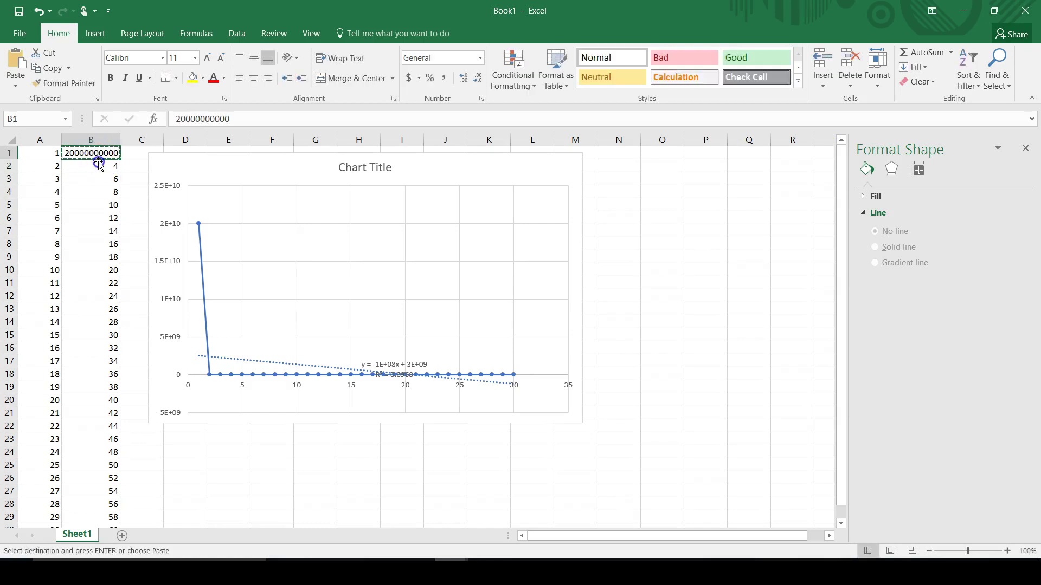
{"action": "left_click", "coordinate": [100, 165]}
{"action": "key", "text": "ctrl+v"}
{"action": "left_click", "coordinate": [179, 120]}
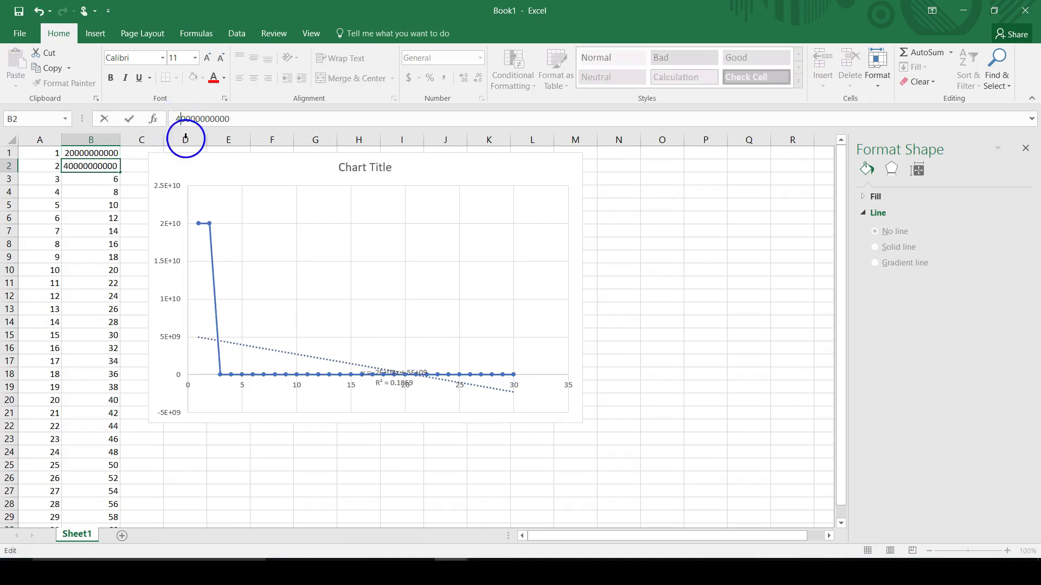
{"action": "type", "text": "4"}
{"action": "left_click", "coordinate": [98, 183]}
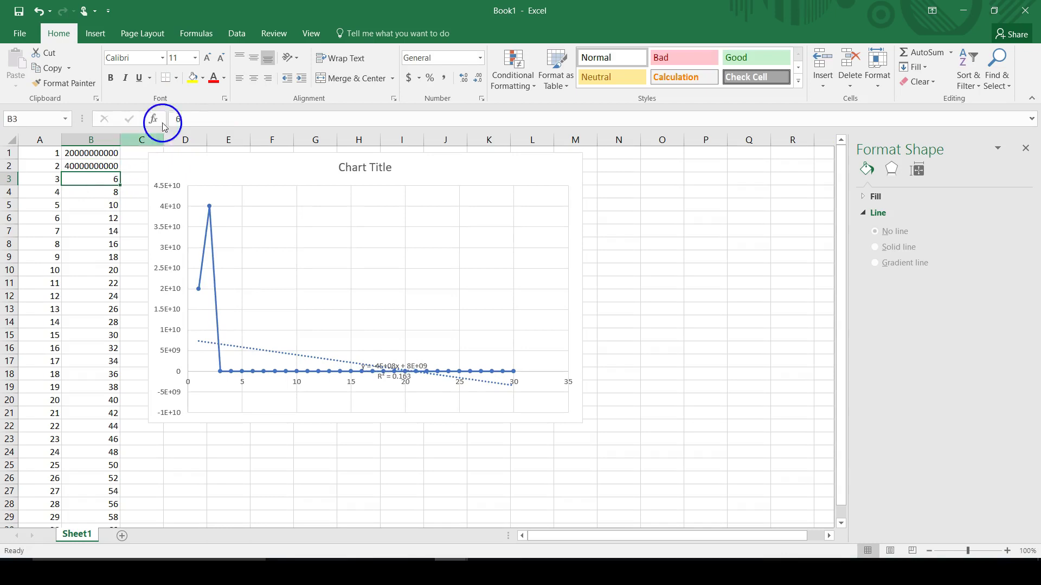
{"action": "left_click", "coordinate": [99, 168]}
{"action": "key", "text": "ctrl+c"}
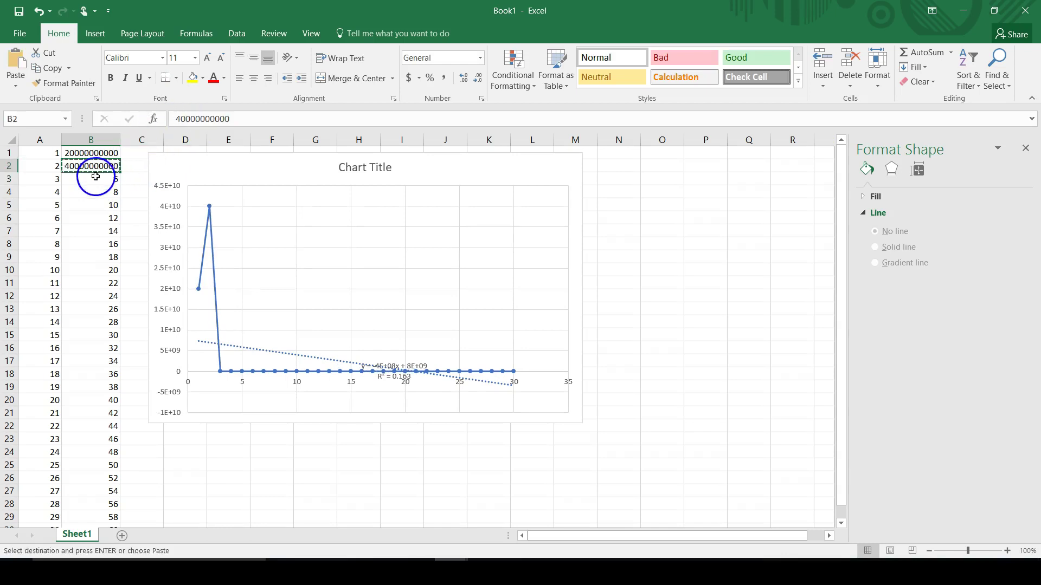
{"action": "left_click", "coordinate": [93, 179]}
{"action": "key", "text": "ctrl+v"}
{"action": "left_click", "coordinate": [179, 118]}
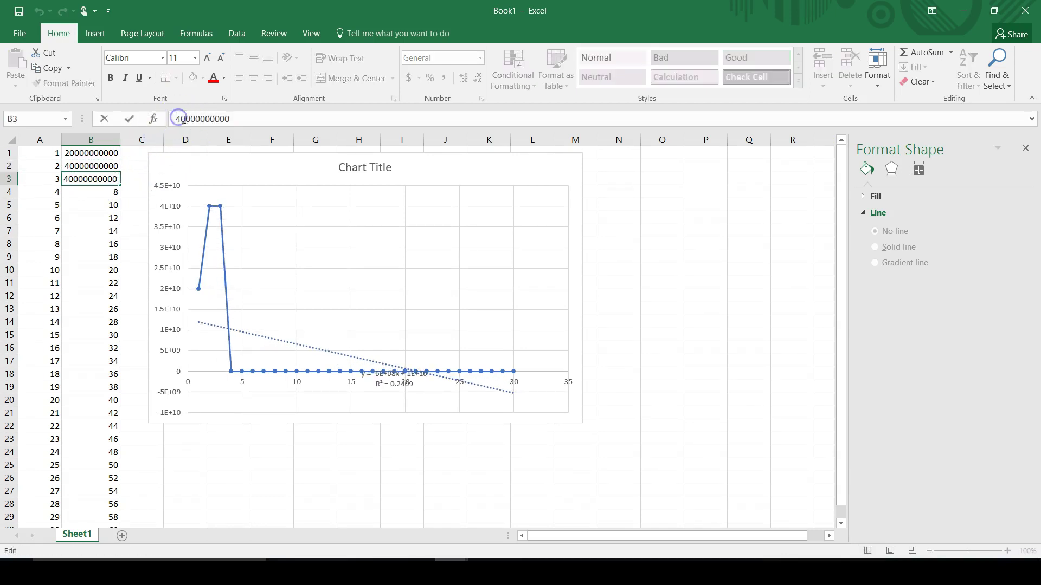
{"action": "type", "text": "6"}
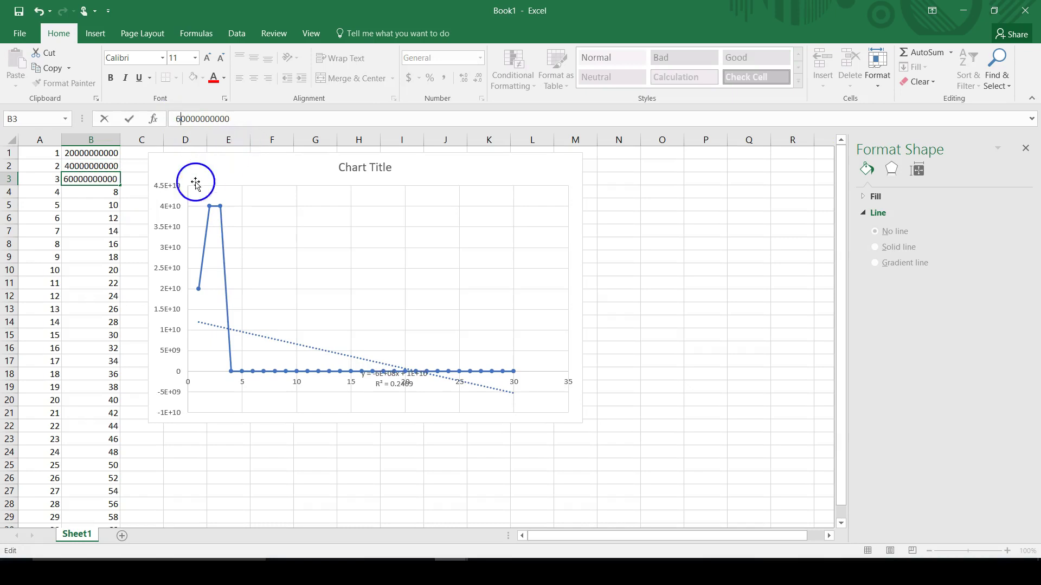
{"action": "left_click", "coordinate": [93, 217]}
{"action": "left_click_drag", "start_coordinate": [98, 154], "coordinate": [114, 511]}
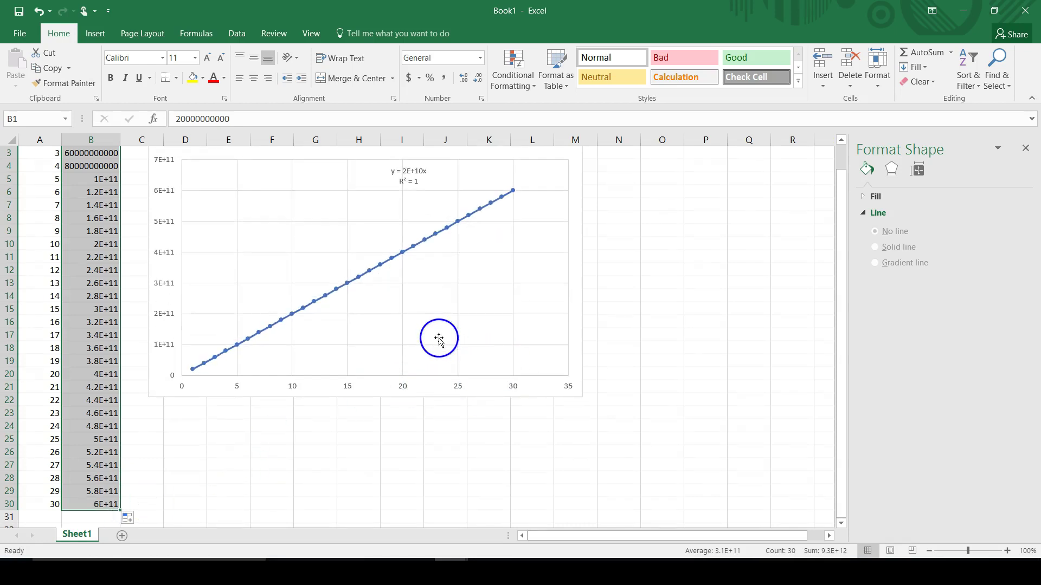
{"action": "scroll", "coordinate": [489, 366], "scroll_direction": "up", "scroll_amount": 1}
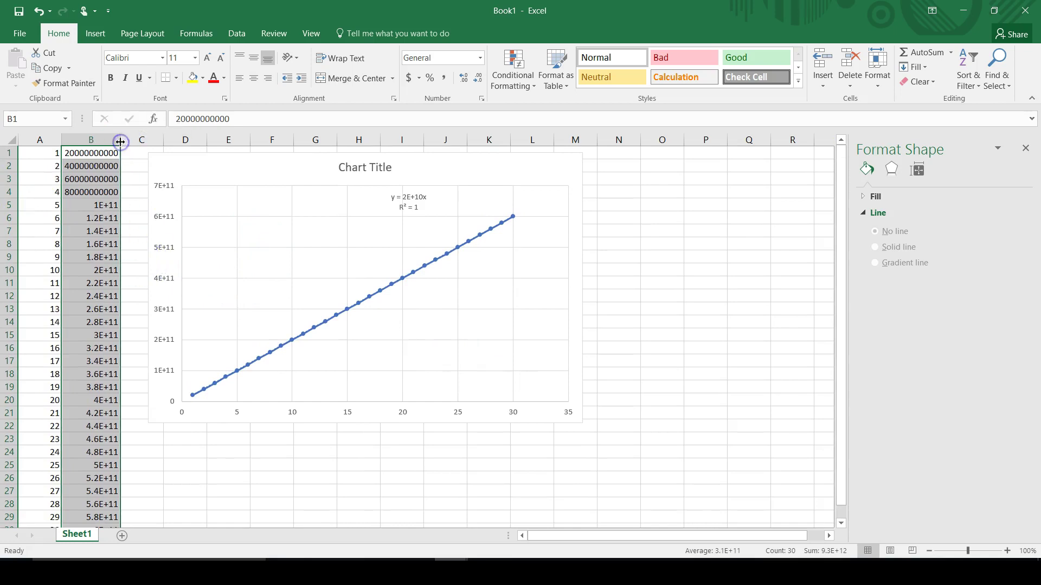
{"action": "left_click", "coordinate": [139, 245]}
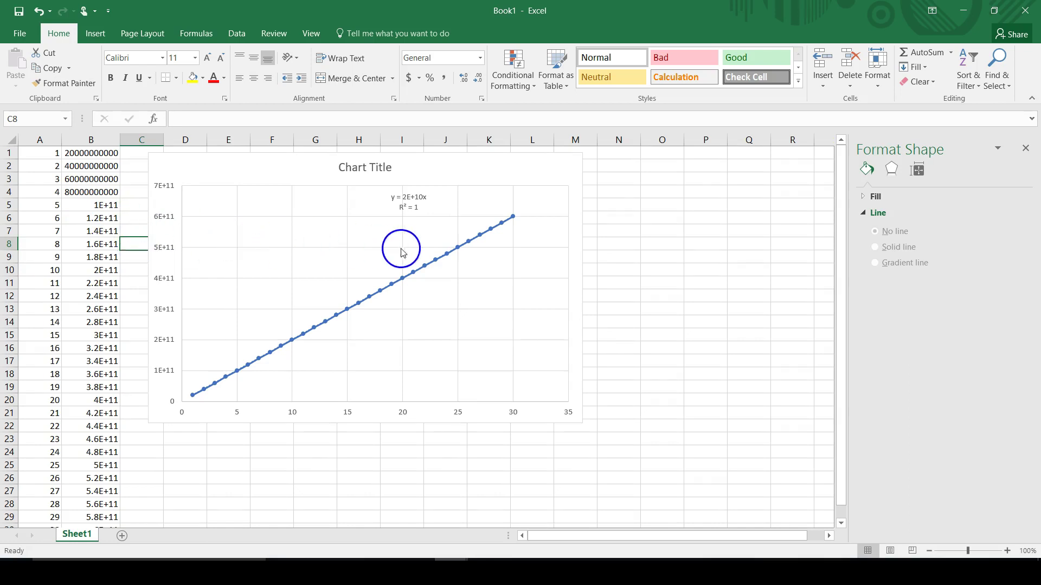
Step: Drag the y = 2E+10x, R² = 1 label to the plot area's upper left
{"action": "left_click", "coordinate": [408, 199]}
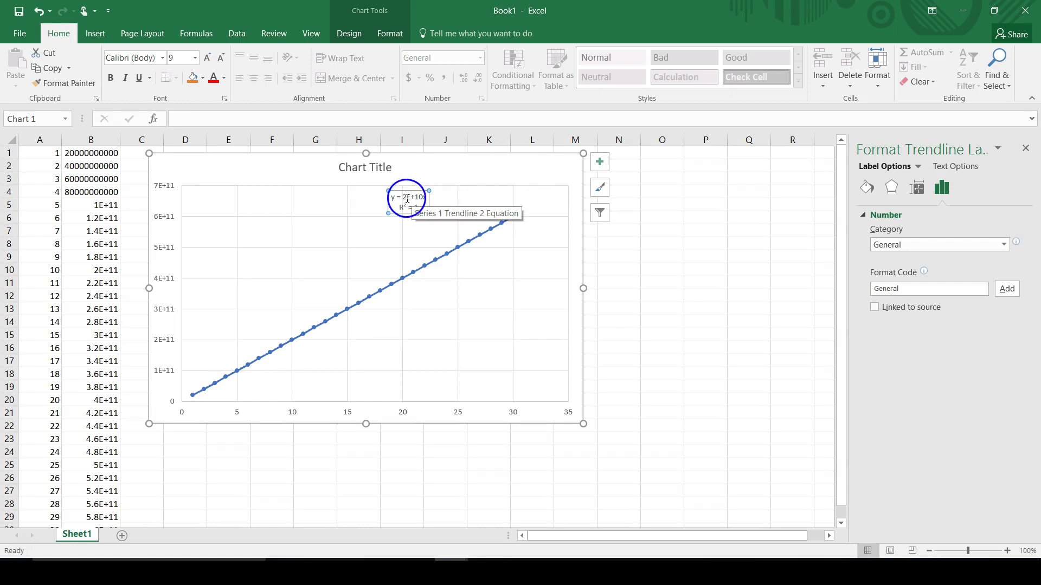
{"action": "left_click_drag", "start_coordinate": [411, 197], "coordinate": [333, 204]}
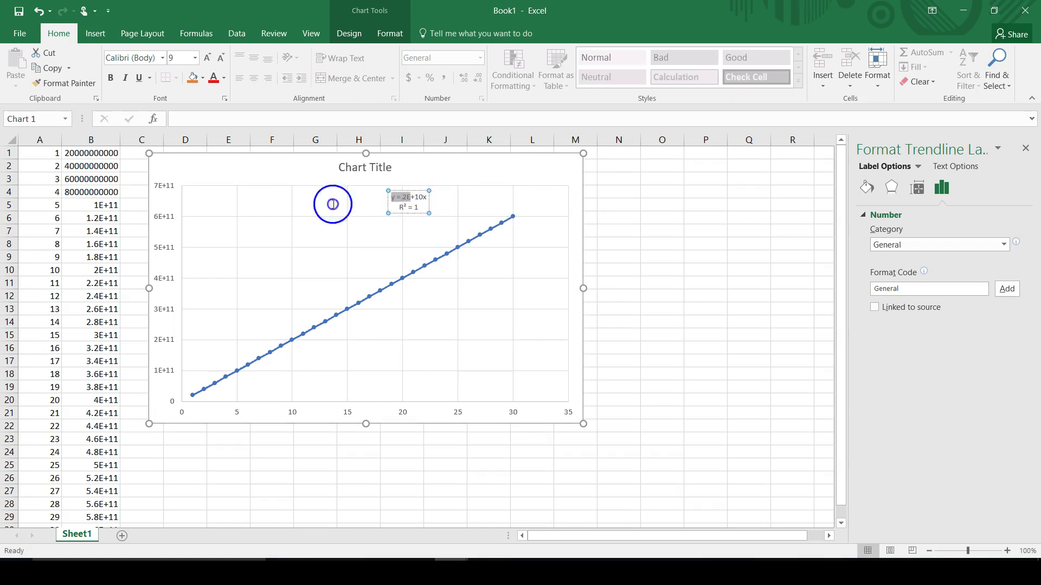
{"action": "left_click", "coordinate": [400, 236]}
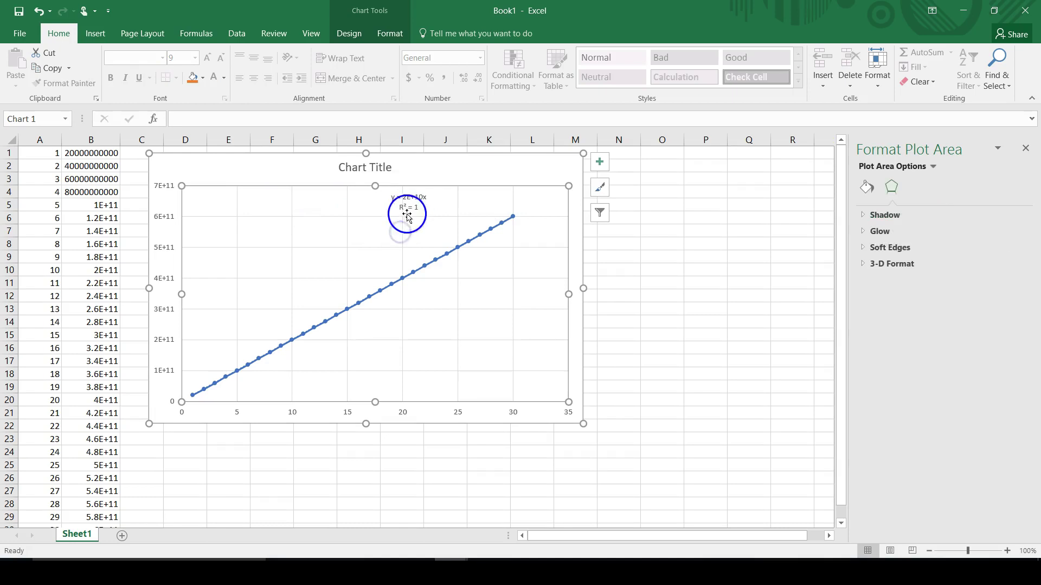
{"action": "left_click", "coordinate": [408, 215]}
{"action": "left_click_drag", "start_coordinate": [408, 192], "coordinate": [314, 194]}
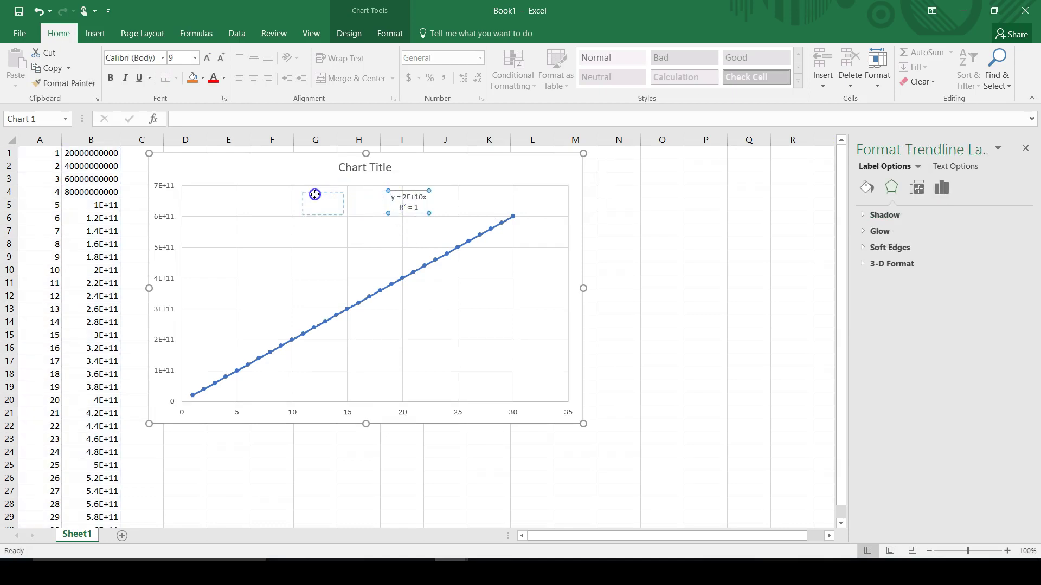
{"action": "left_click_drag", "start_coordinate": [246, 199], "coordinate": [244, 201]}
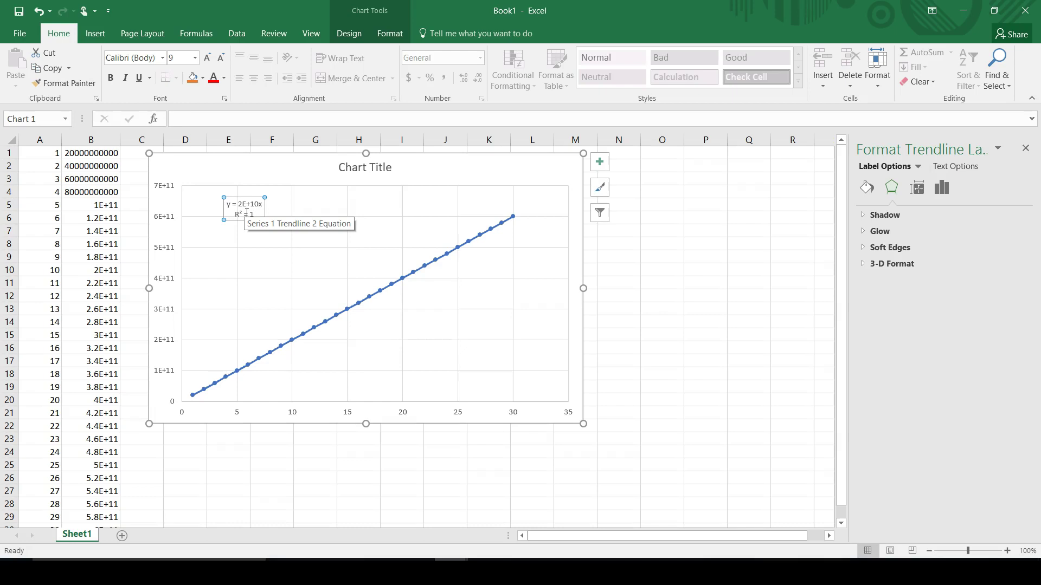
{"action": "left_click", "coordinate": [246, 206]}
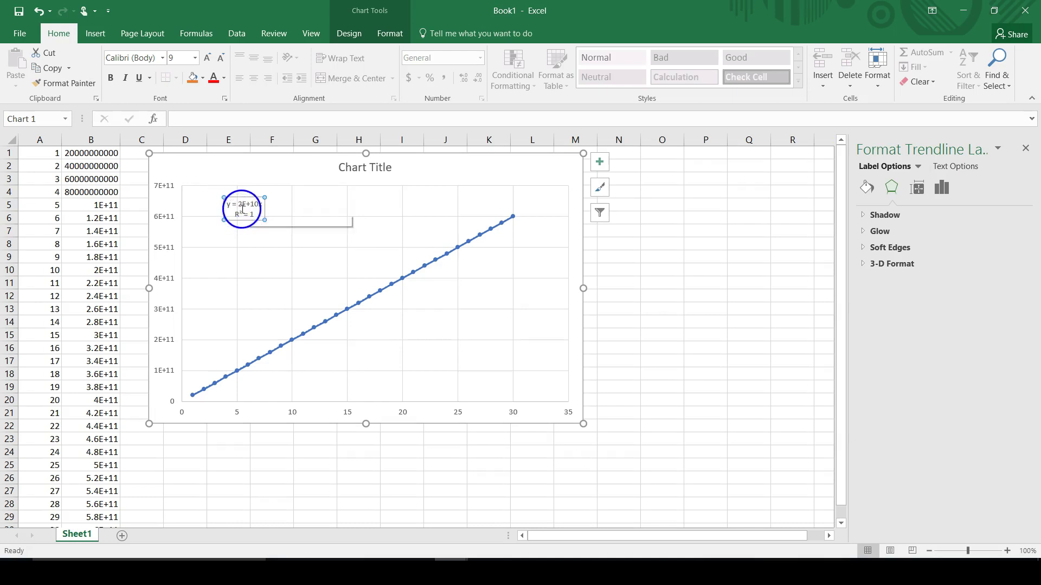
{"action": "left_click", "coordinate": [241, 260]}
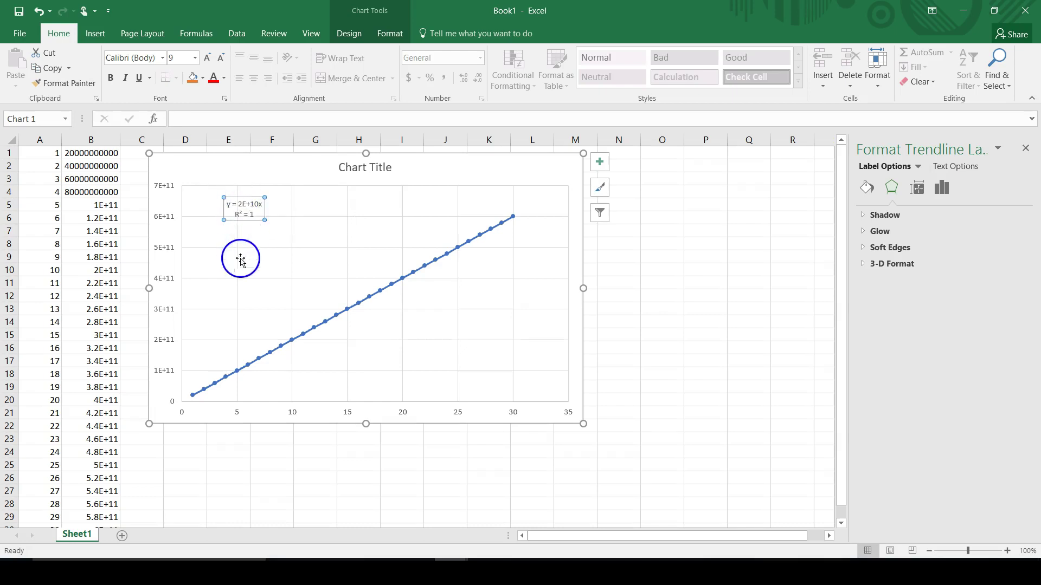
{"action": "left_click", "coordinate": [231, 217]}
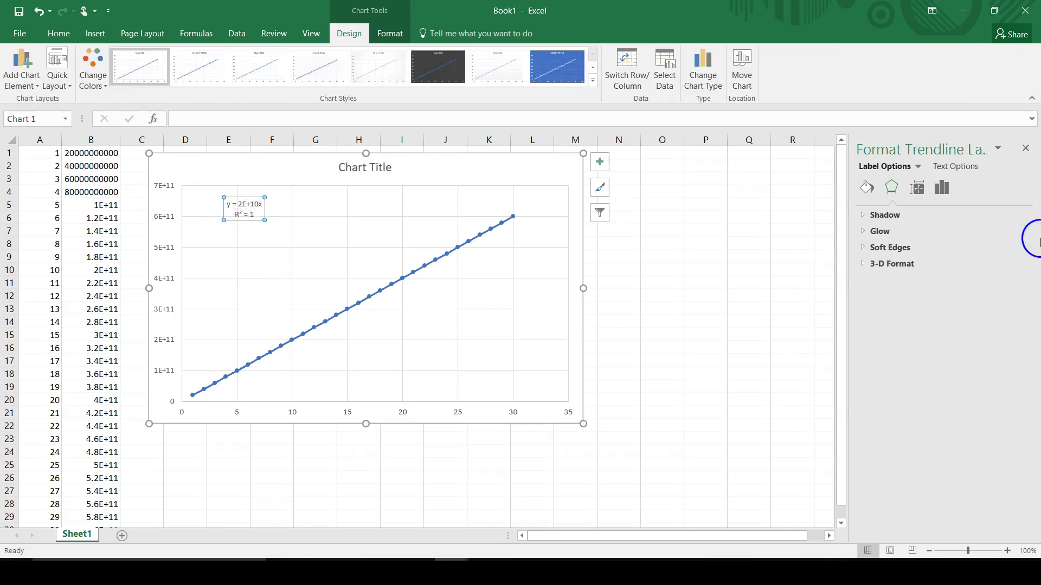
Step: Give the trendline equation and R² label the Number category with 15 decimal places
{"action": "left_click", "coordinate": [943, 191]}
{"action": "left_click", "coordinate": [914, 247]}
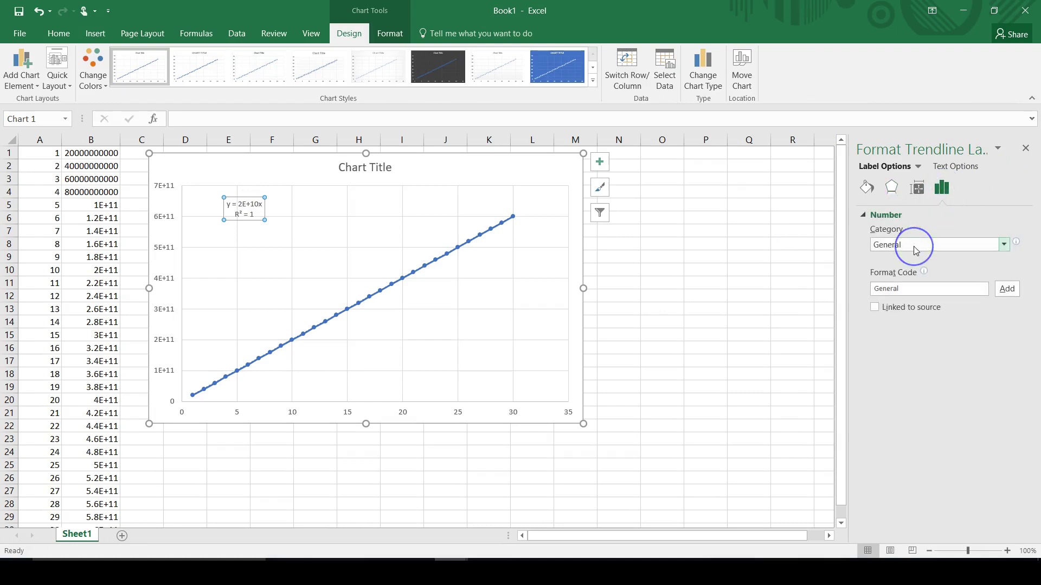
{"action": "left_click", "coordinate": [915, 248]}
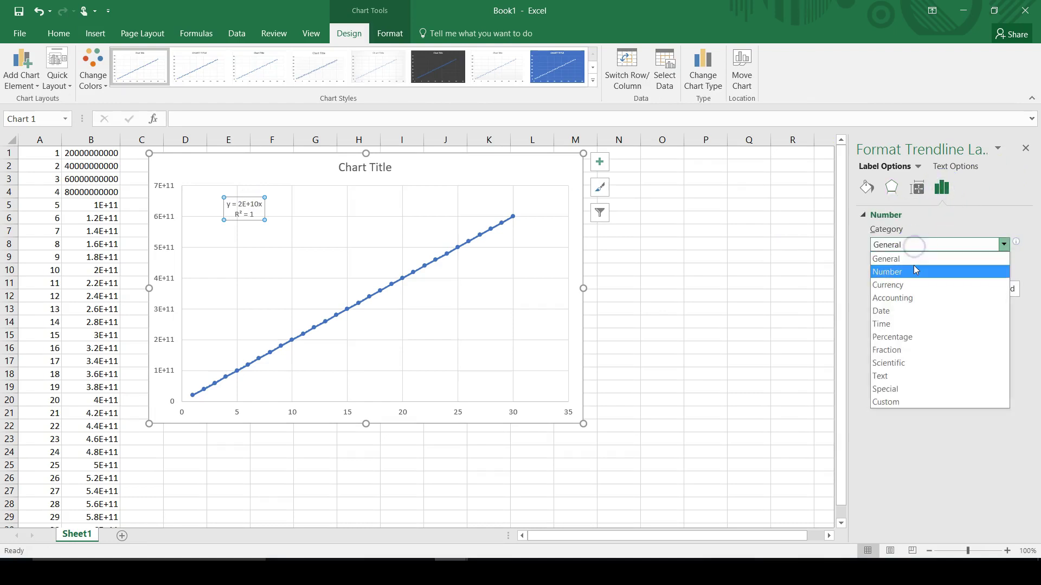
{"action": "left_click", "coordinate": [912, 265]}
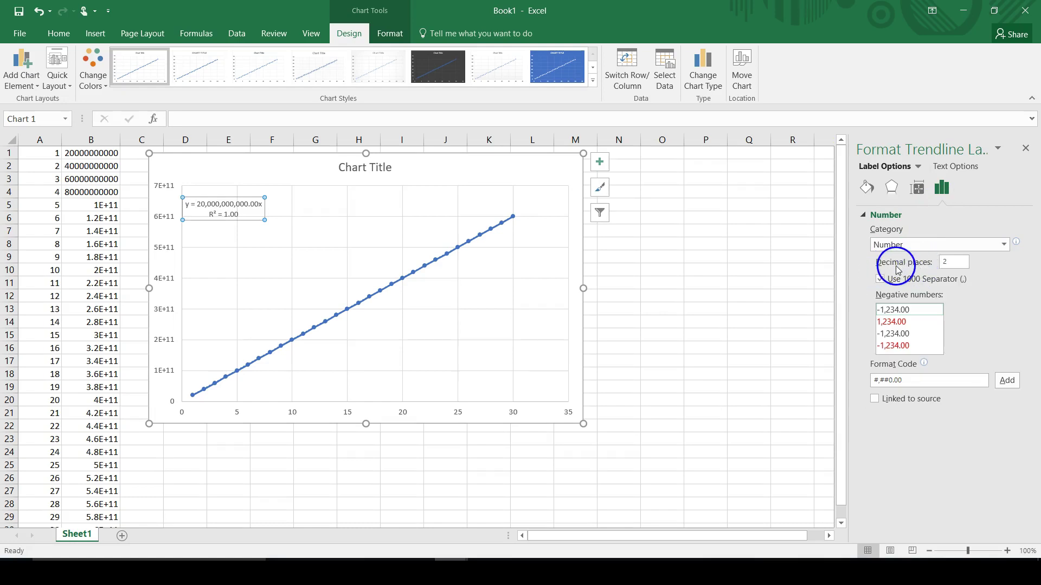
{"action": "double_click", "coordinate": [957, 264]}
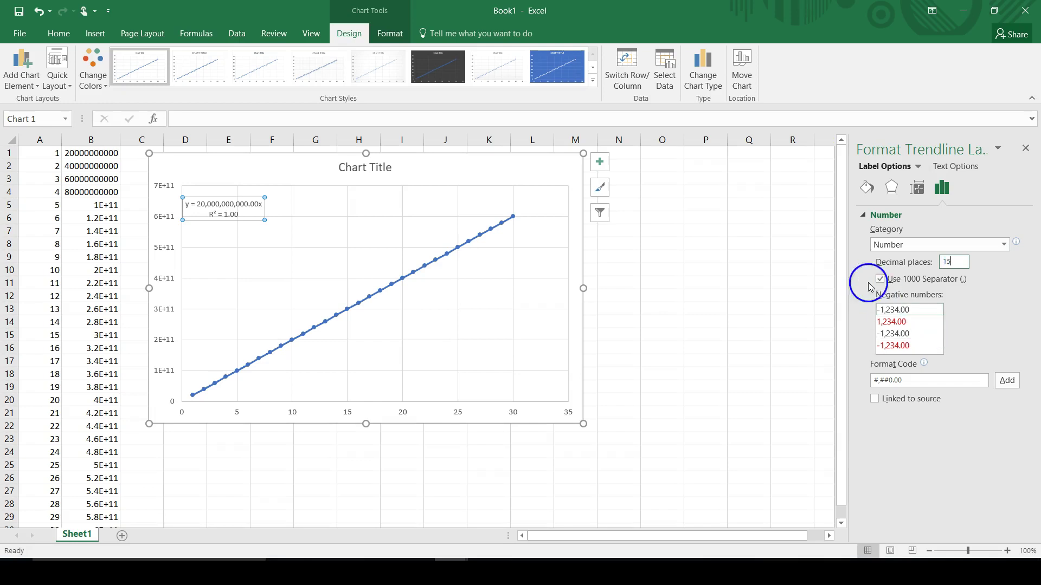
{"action": "left_click", "coordinate": [234, 197]}
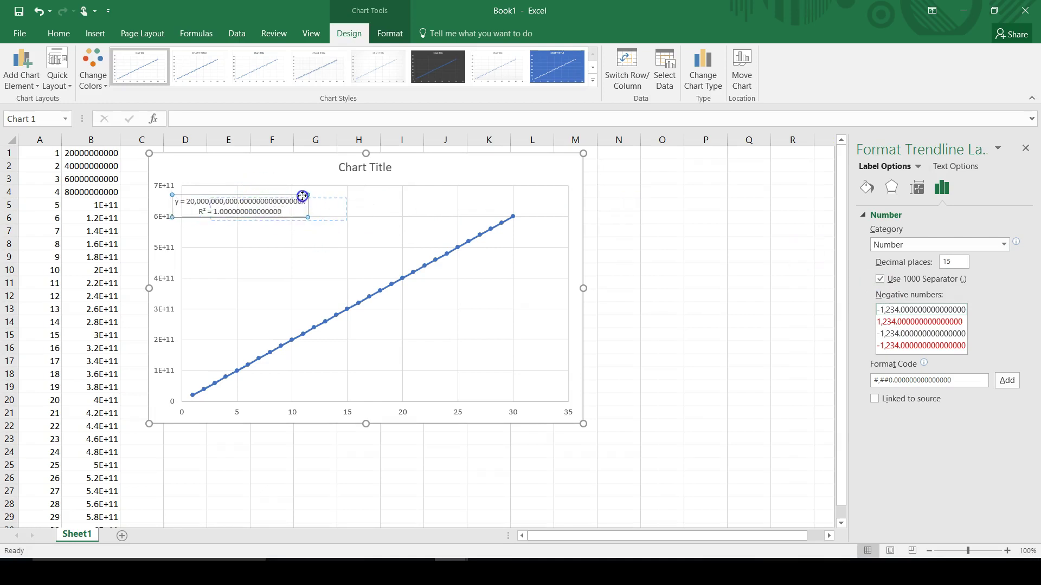
Step: Drag the equation and R² label rightward so its full 15-decimal text fits within the chart
{"action": "left_click_drag", "start_coordinate": [301, 198], "coordinate": [340, 201]}
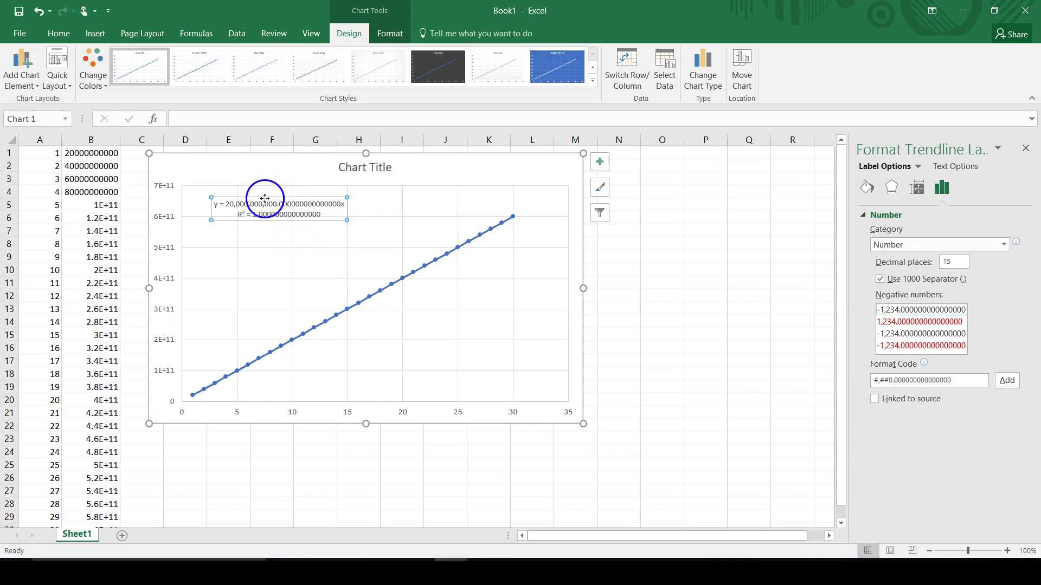
{"action": "left_click_drag", "start_coordinate": [265, 196], "coordinate": [276, 196]}
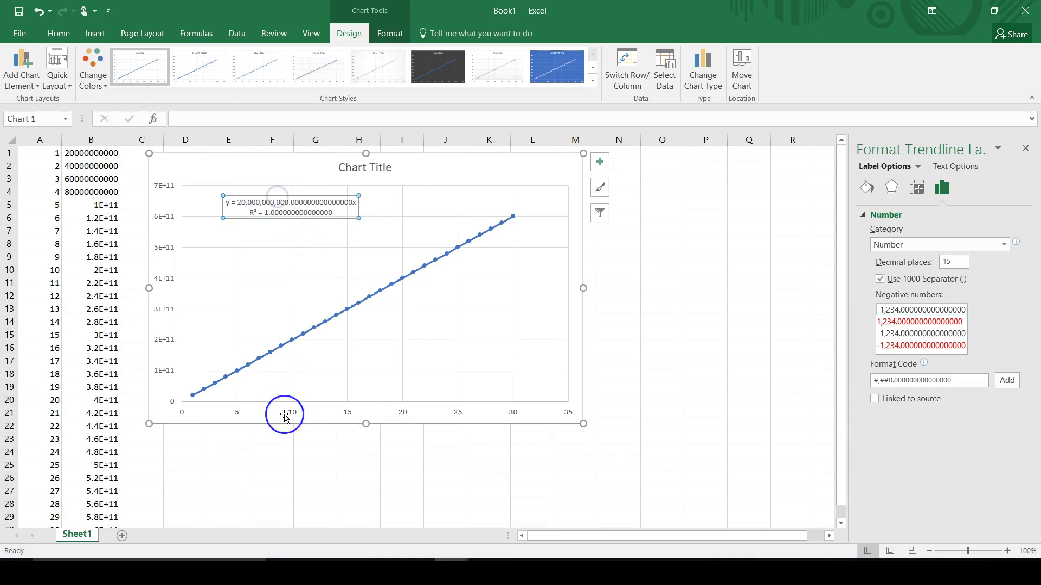